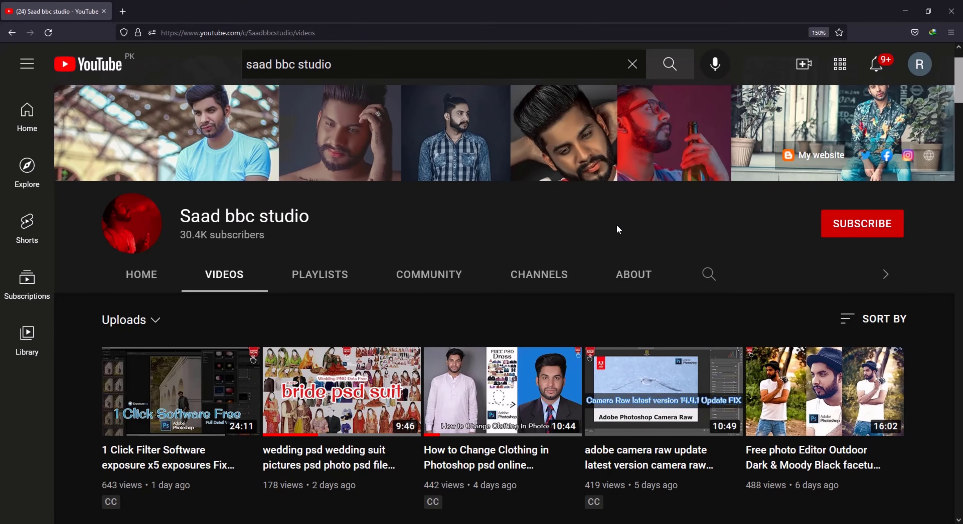
- Subscribe to the Saad bbc studio channel with the bell set to All notifications
click(844, 228)
click(891, 223)
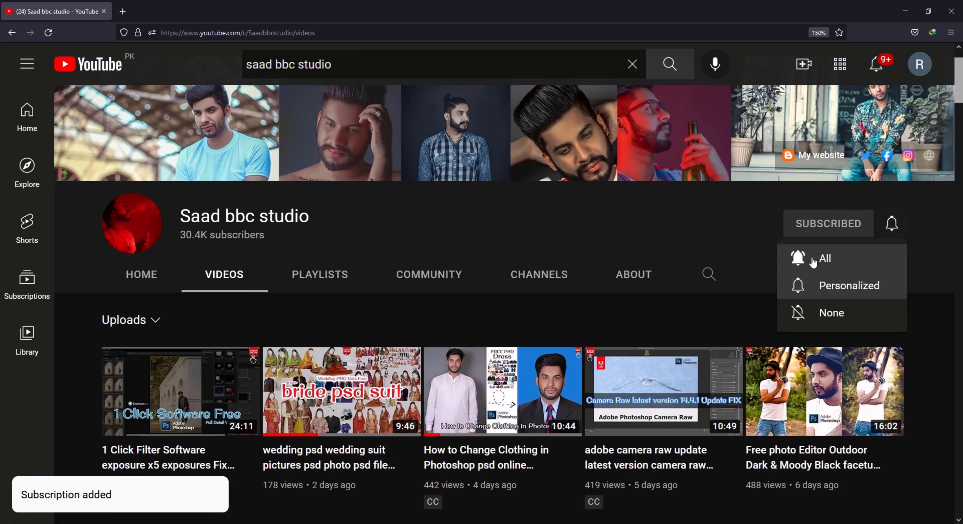
click(809, 259)
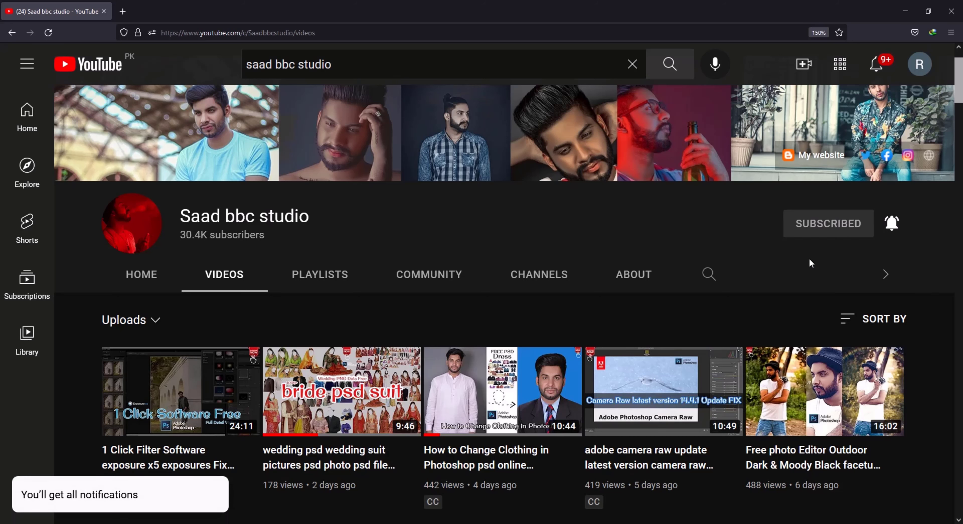
- Scroll through the channel's uploaded videos and back up to the top
drag(959, 71, 961, 114)
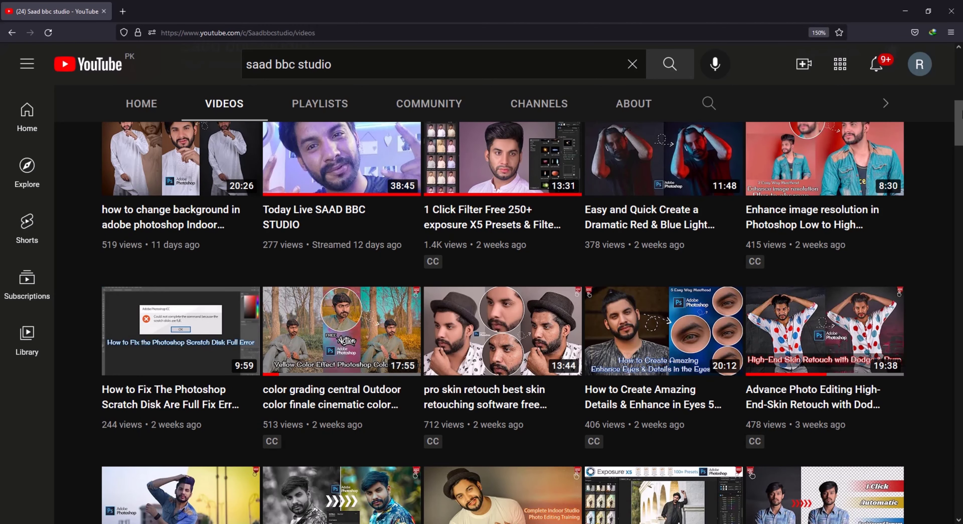
drag(961, 115, 959, 249)
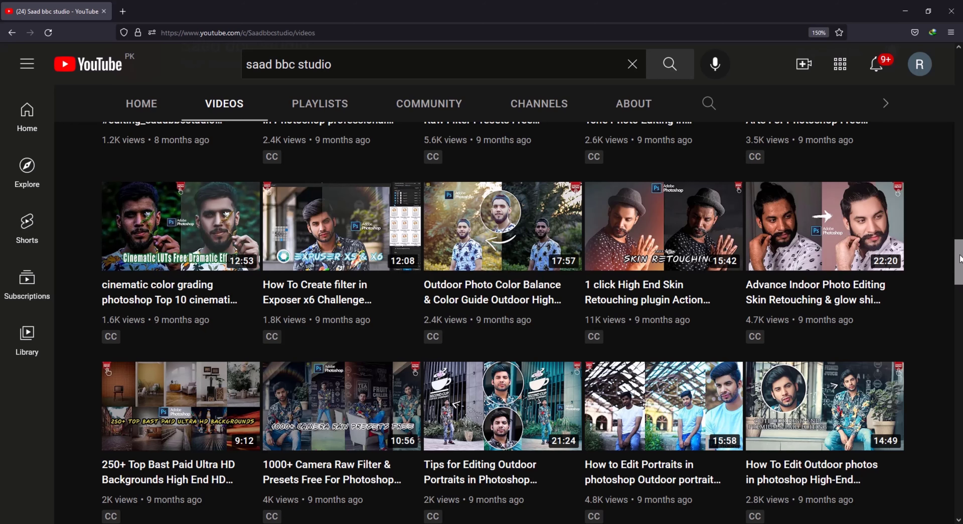
drag(959, 251, 960, 330)
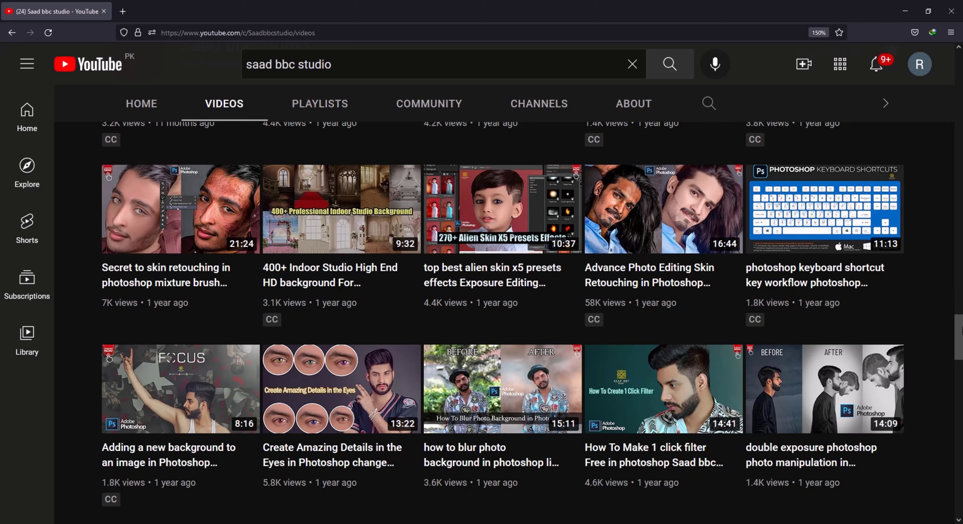
mouse_move(960, 330)
mouse_down()
mouse_move(954, 422)
mouse_move(960, 68)
mouse_up()
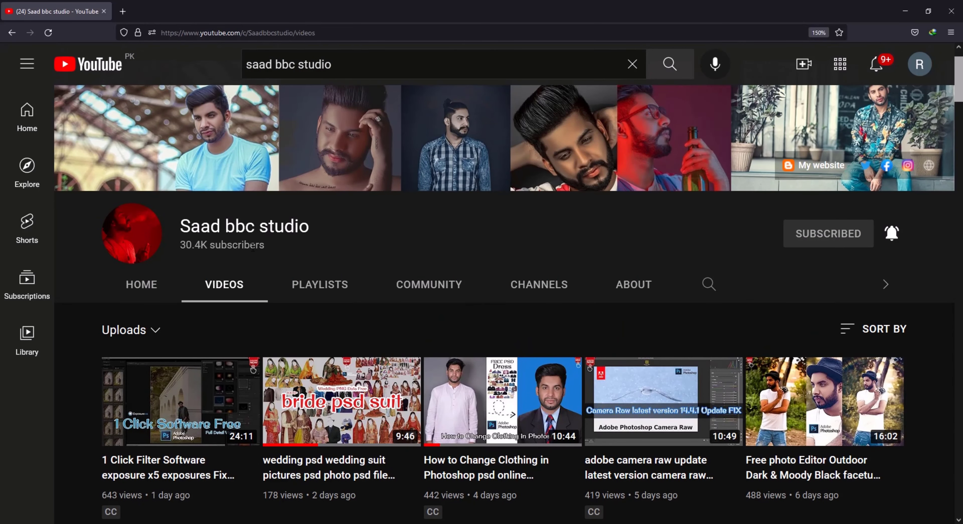
- Select and deselect the 30.4K subscriber count, then minimize the browser to show the desktop
triple_click(183, 249)
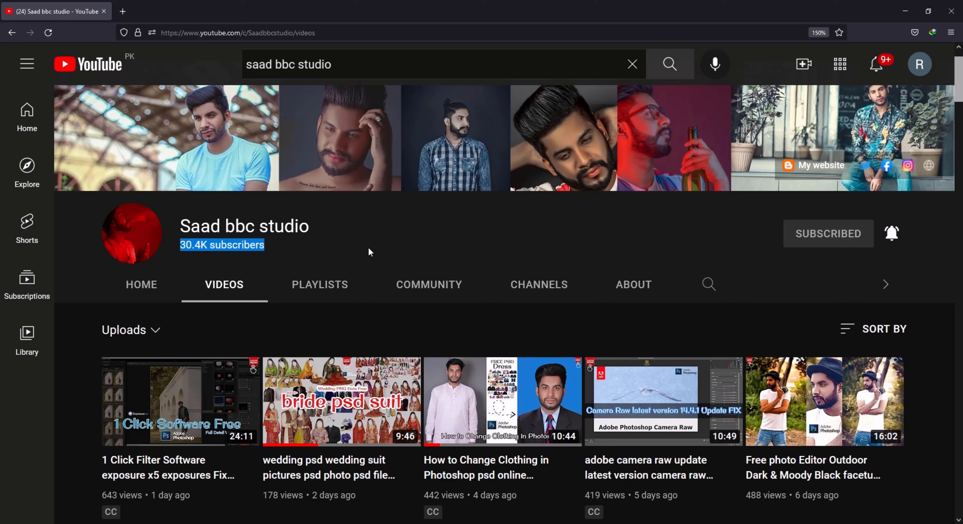
click(397, 247)
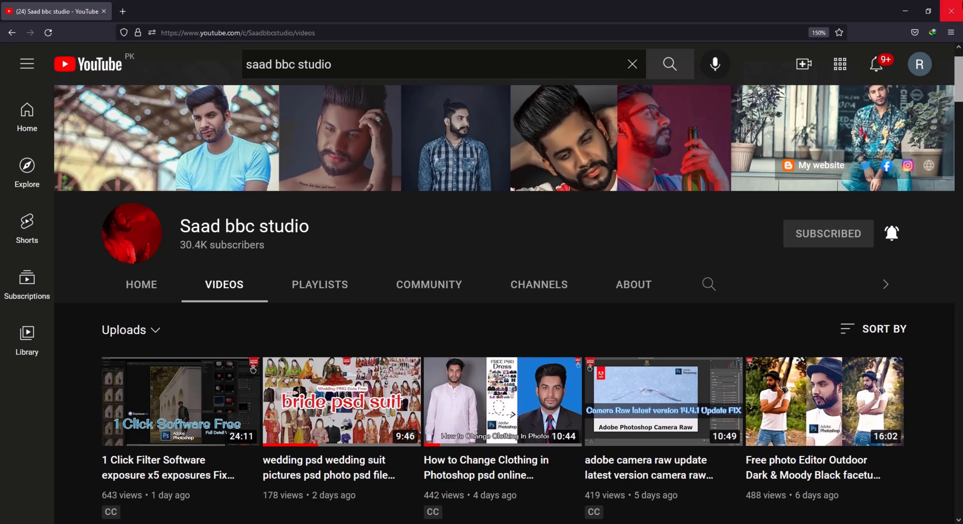
click(905, 10)
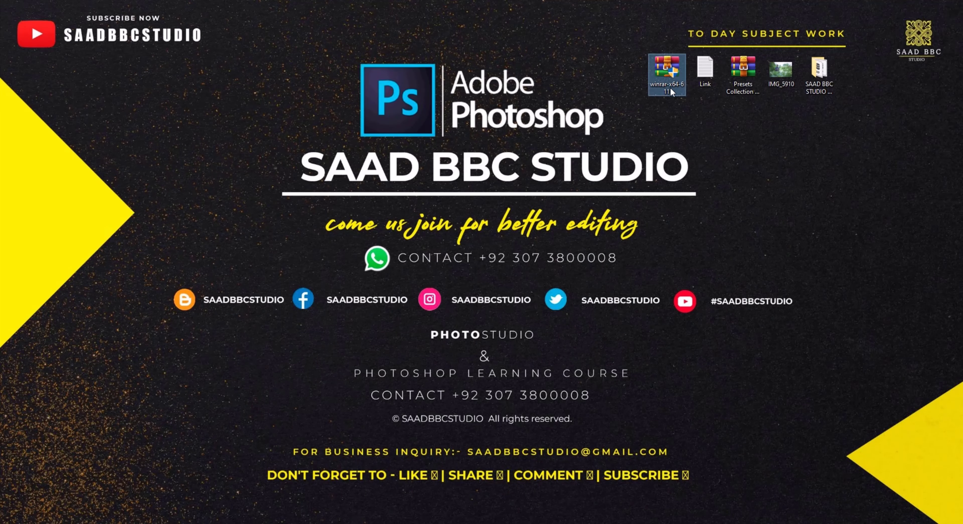
mouse_move(666, 72)
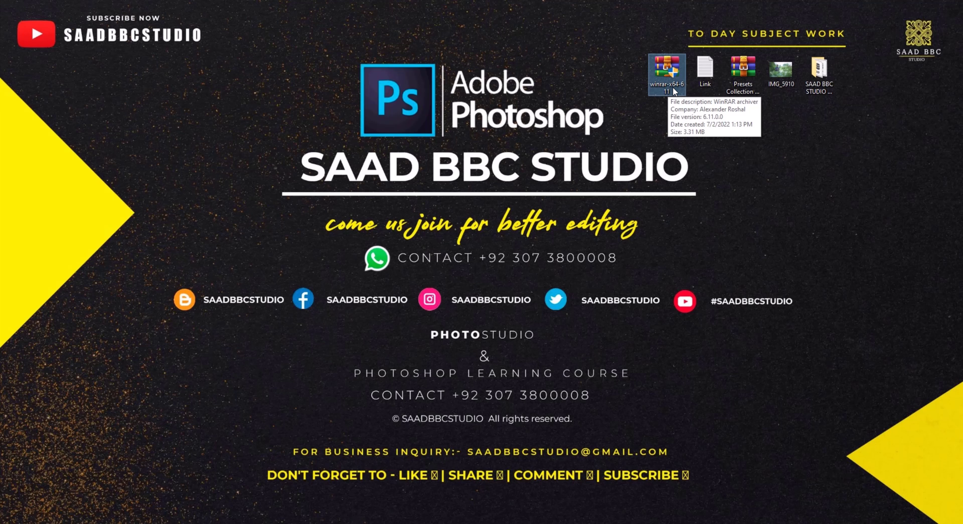
- Copy the Google Drive share link stored in the Link text file in Notepad
double_click(710, 70)
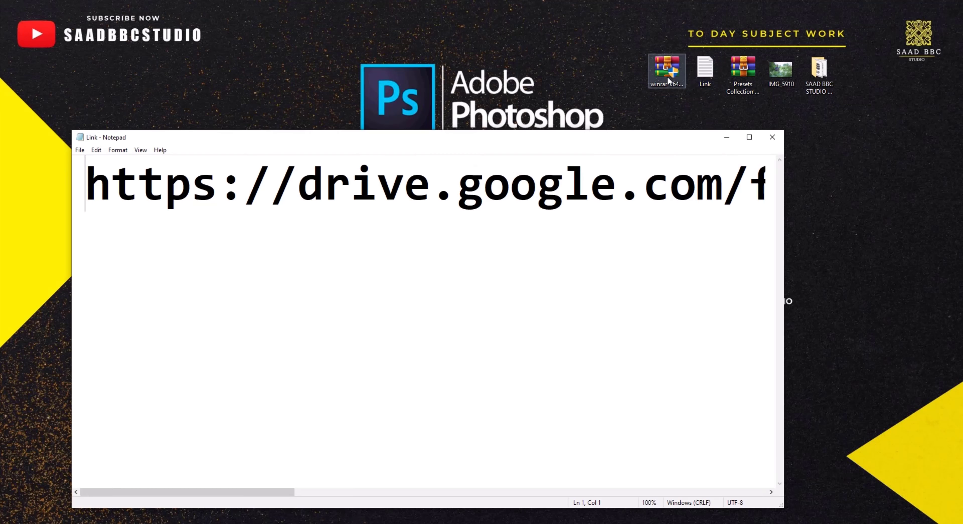
double_click(578, 137)
key(ctrl+minus)
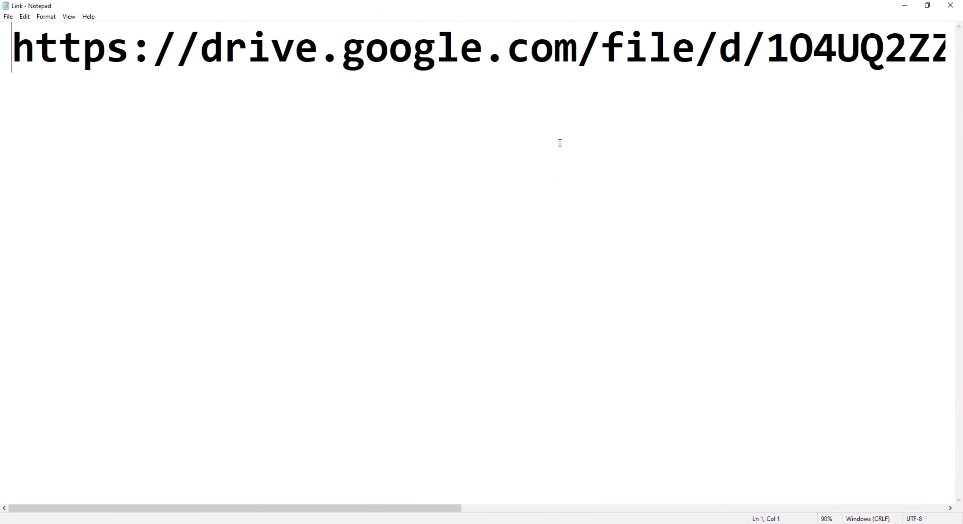
key(ctrl+minus)
key(ctrl+minus)
key(ctrl+minus)
key(ctrl+minus)
key(ctrl+minus)
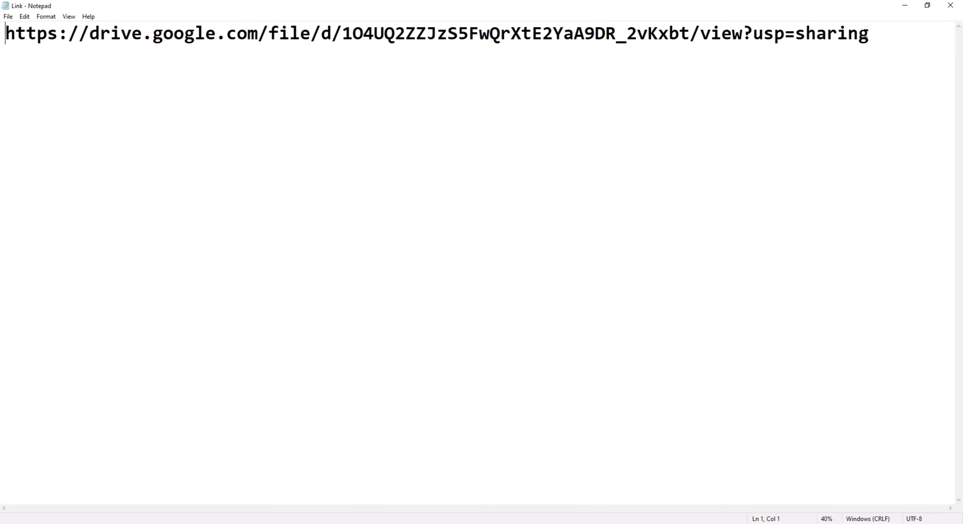
drag(871, 35, 4, 34)
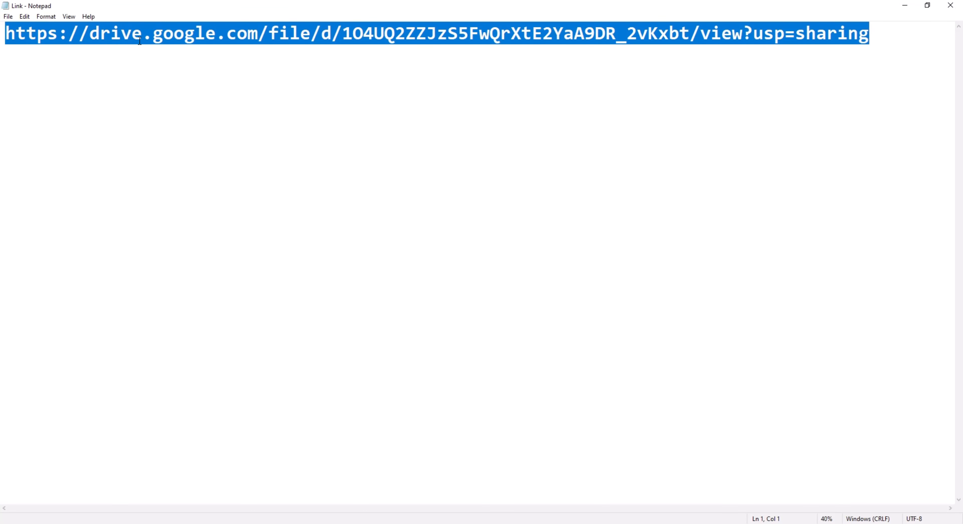
right_click(152, 35)
click(195, 67)
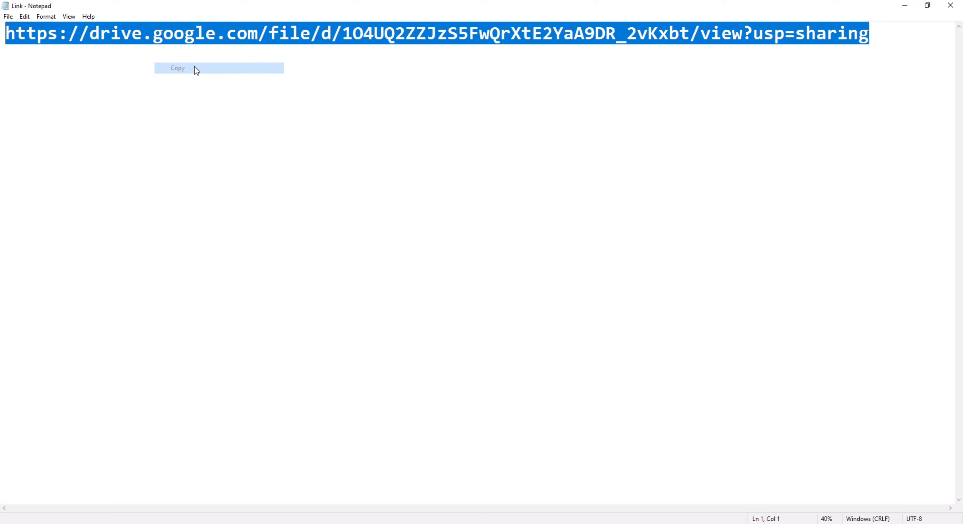
right_click(750, 33)
click(778, 67)
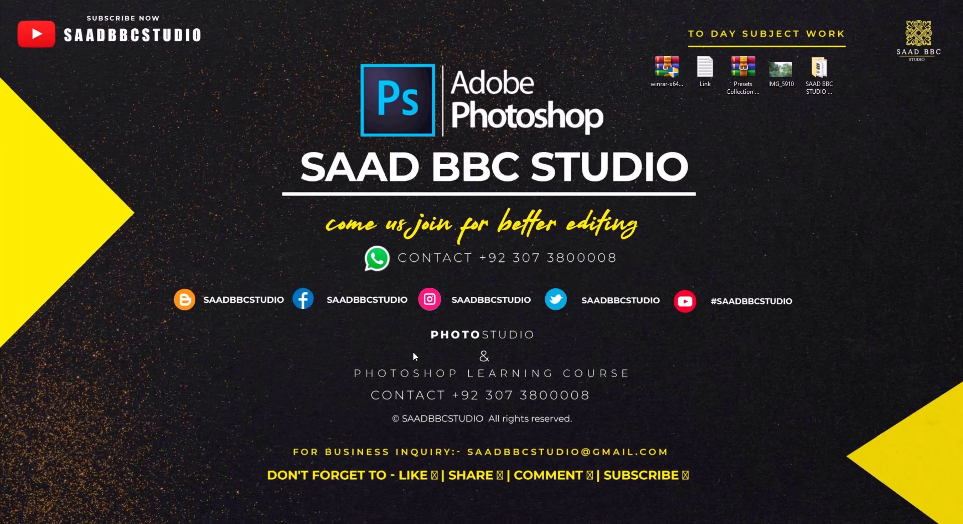
- Open the shared Drive link in a new tab and download Presets Collection #SAADBBCSTUDIO.zip through IDM
key(ctrl+t)
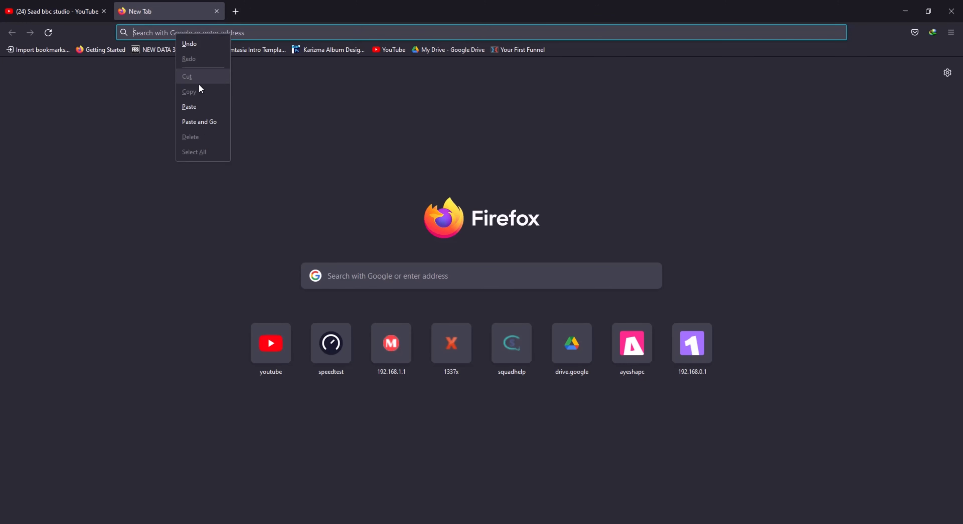
click(193, 107)
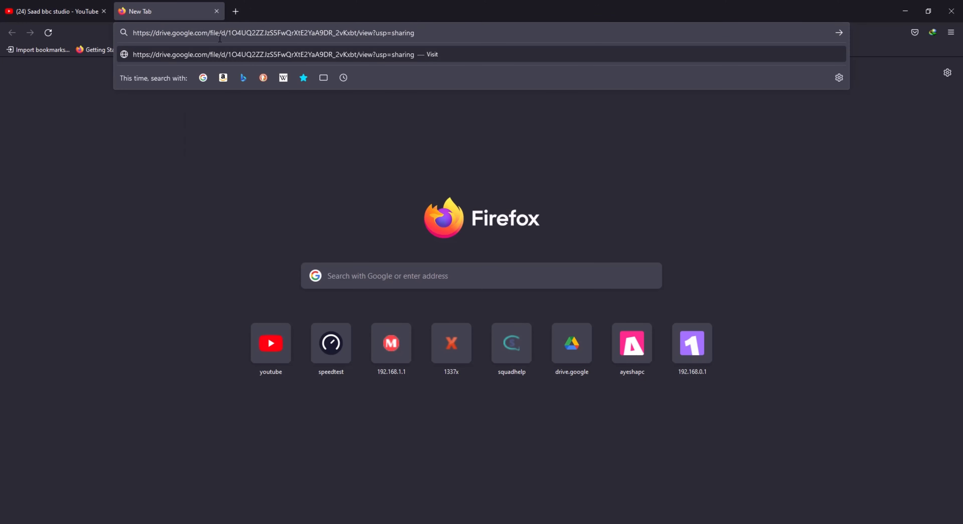
click(205, 55)
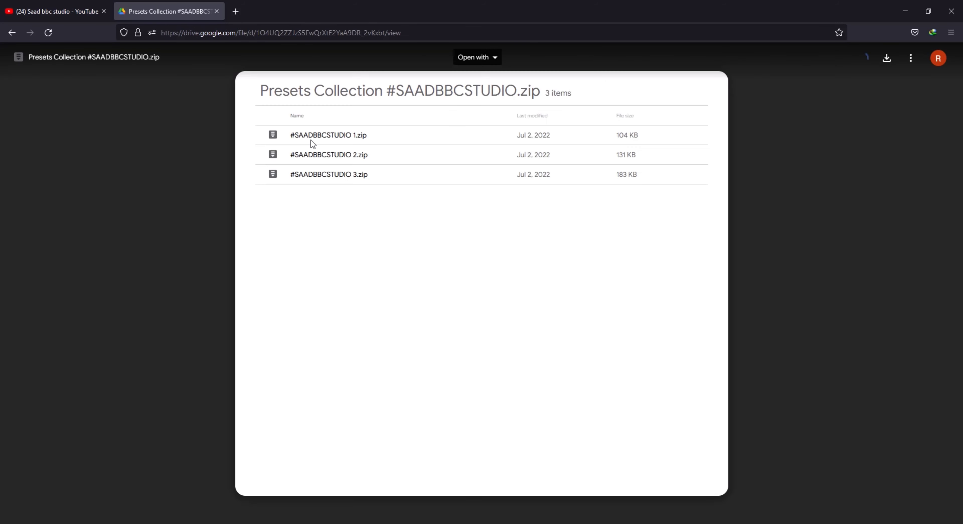
click(311, 141)
click(887, 58)
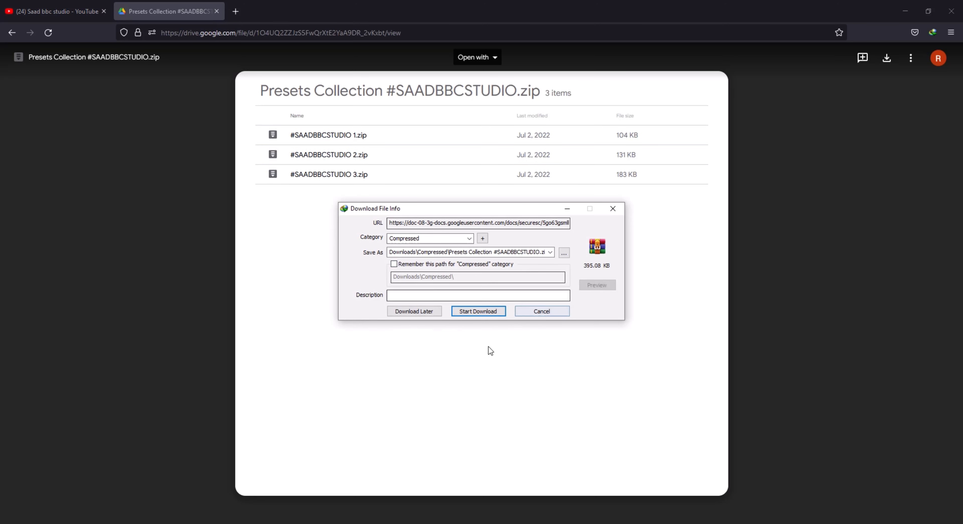
click(477, 312)
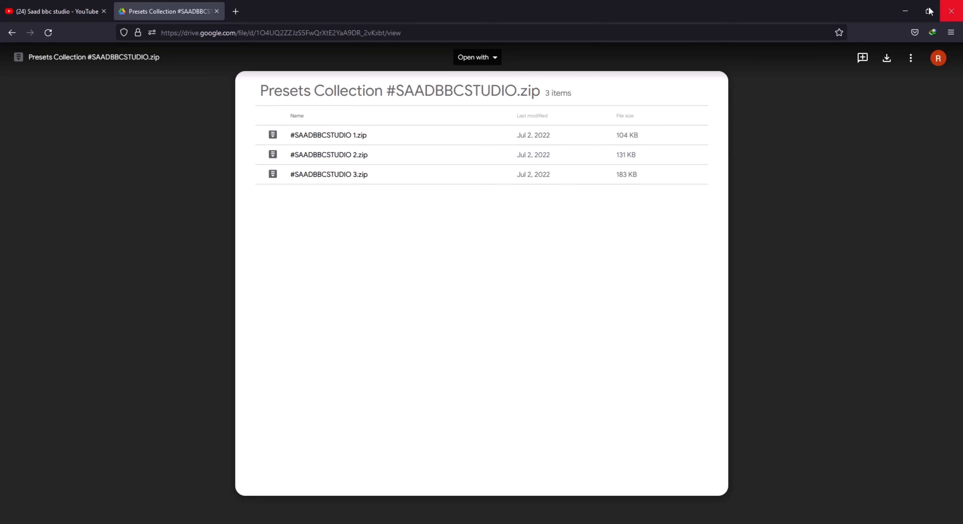
- Minimize the browser and move the downloaded Presets Collection archive to the desktop's left side
click(906, 12)
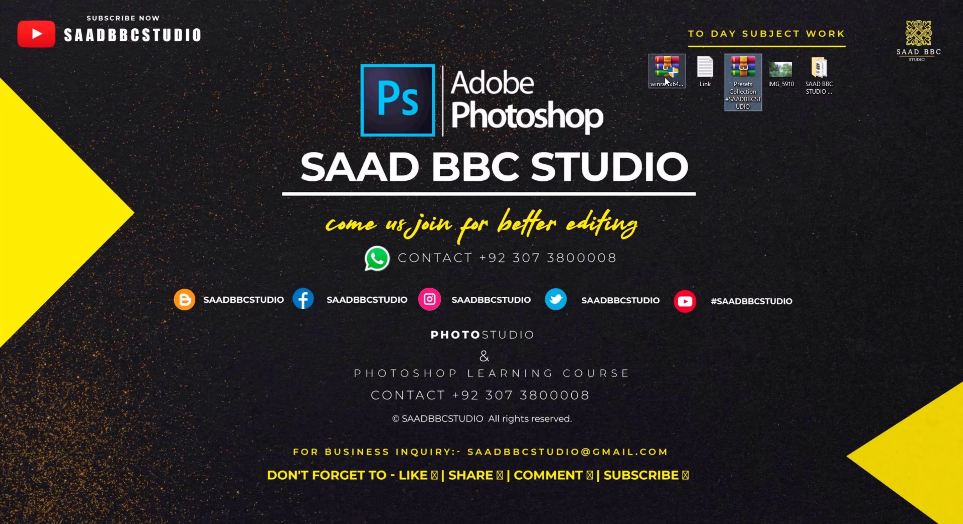
click(658, 90)
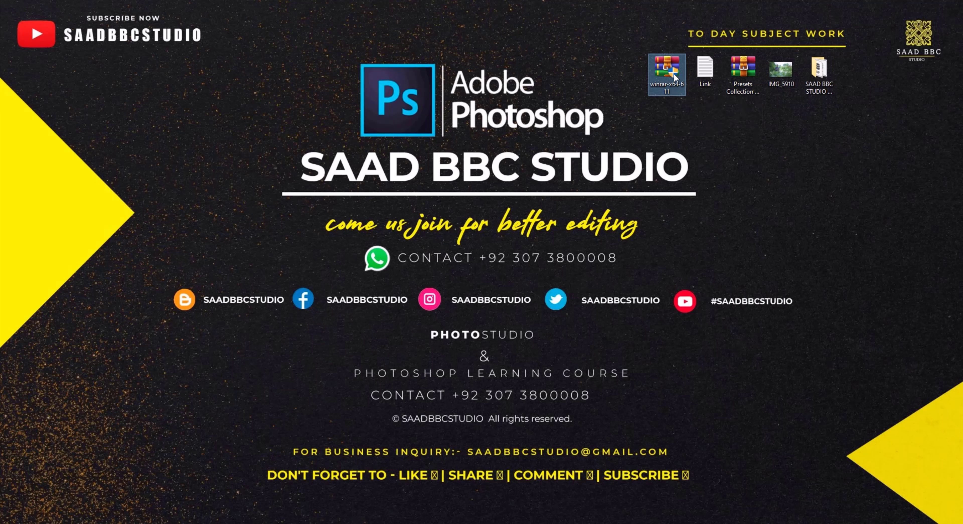
click(743, 67)
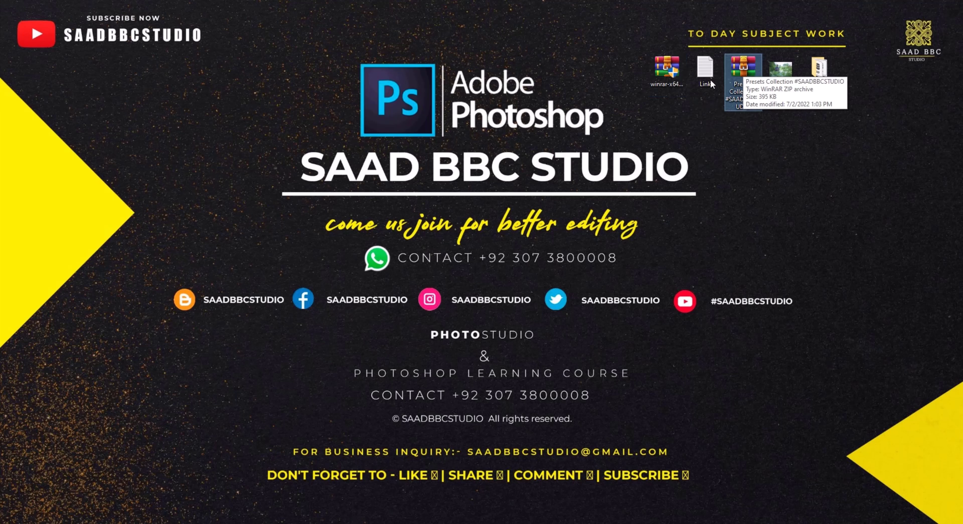
mouse_move(666, 72)
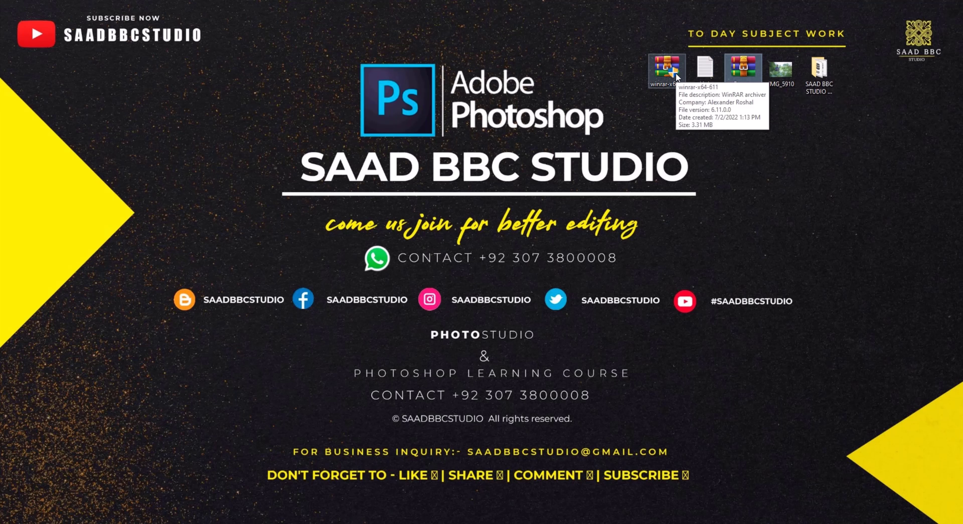
right_click(742, 70)
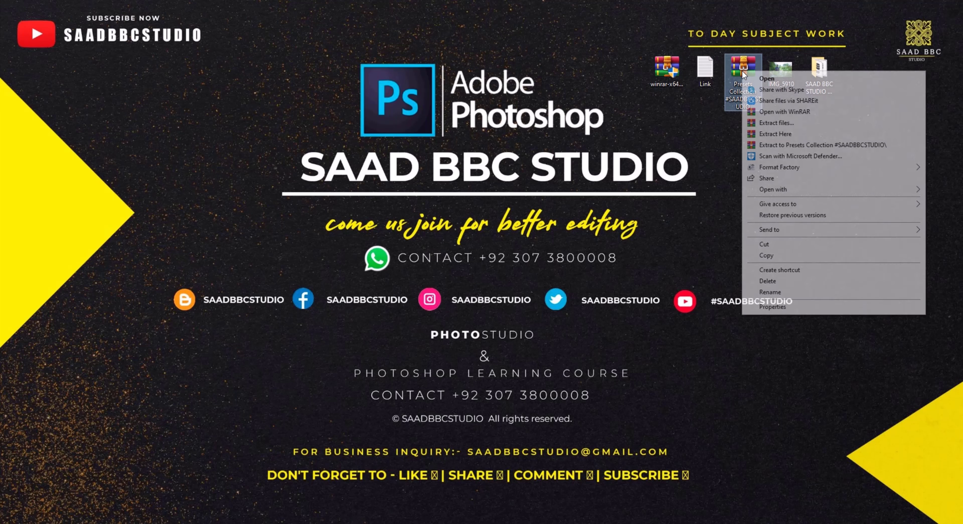
drag(734, 62, 173, 129)
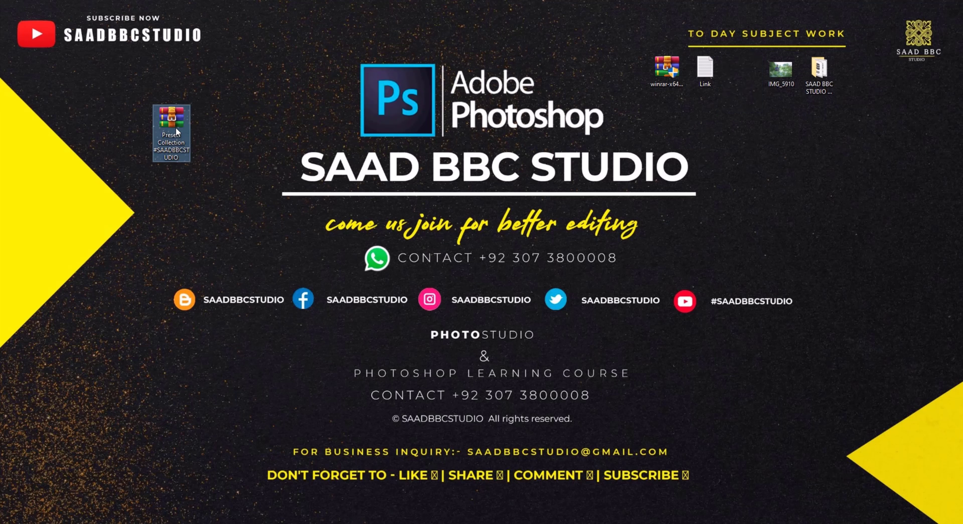
- Extract the archive with WinRAR into a Presets Collection #SAADBBCSTUDIO folder placed beside it
right_click(172, 124)
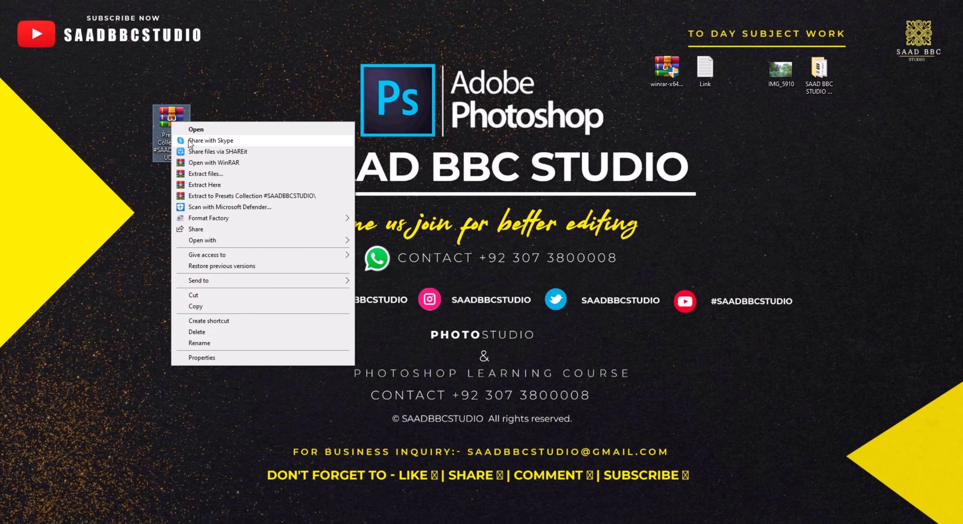
click(204, 174)
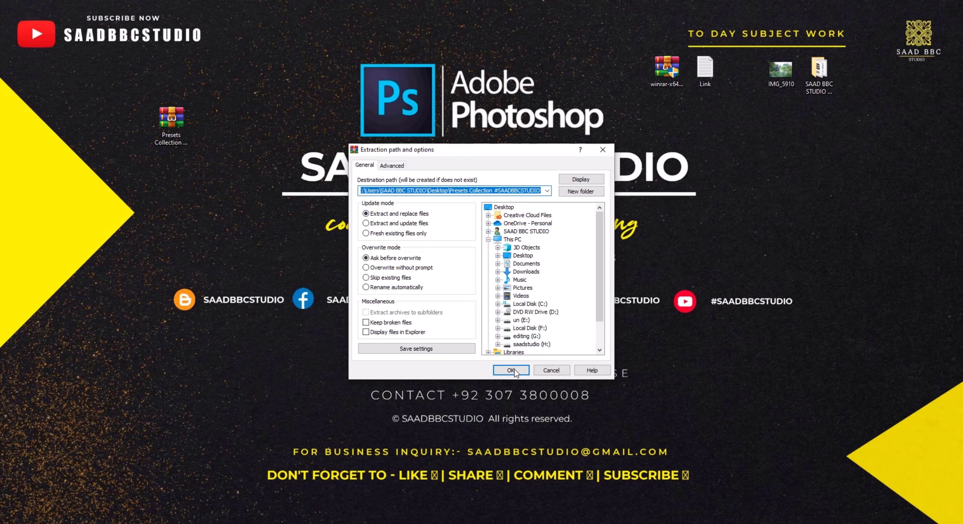
click(510, 370)
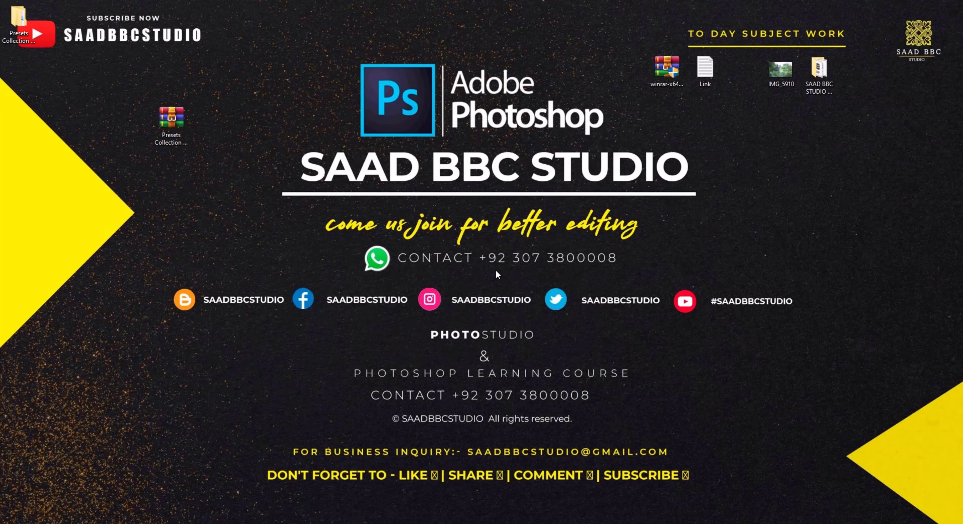
drag(18, 19, 224, 132)
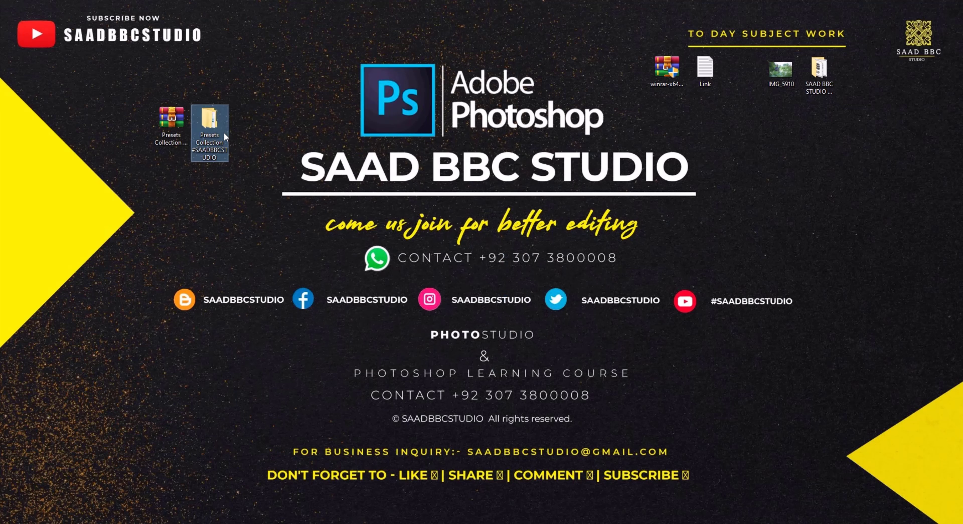
- Browse the three preset archives in the extracted Presets Collection #SAADBBCSTUDIO folder, then close it
double_click(216, 128)
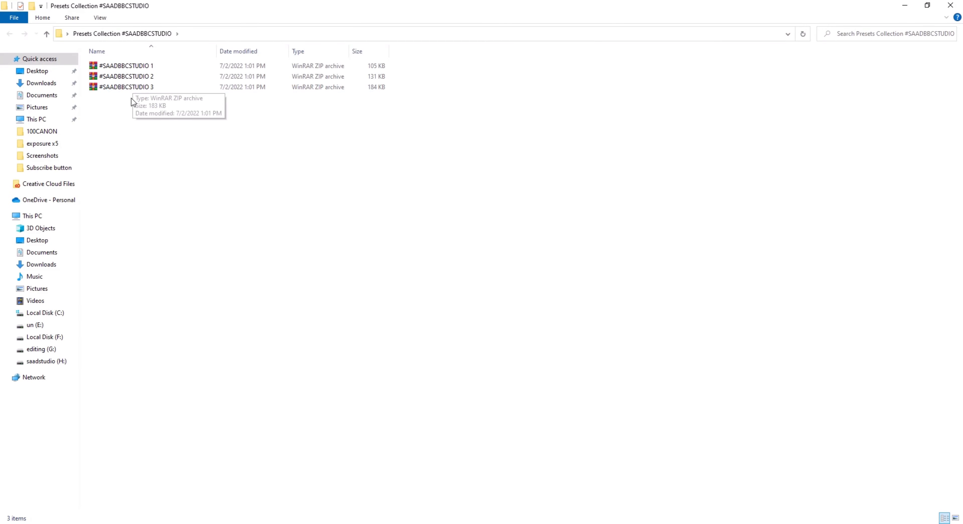
drag(146, 119, 111, 57)
double_click(255, 8)
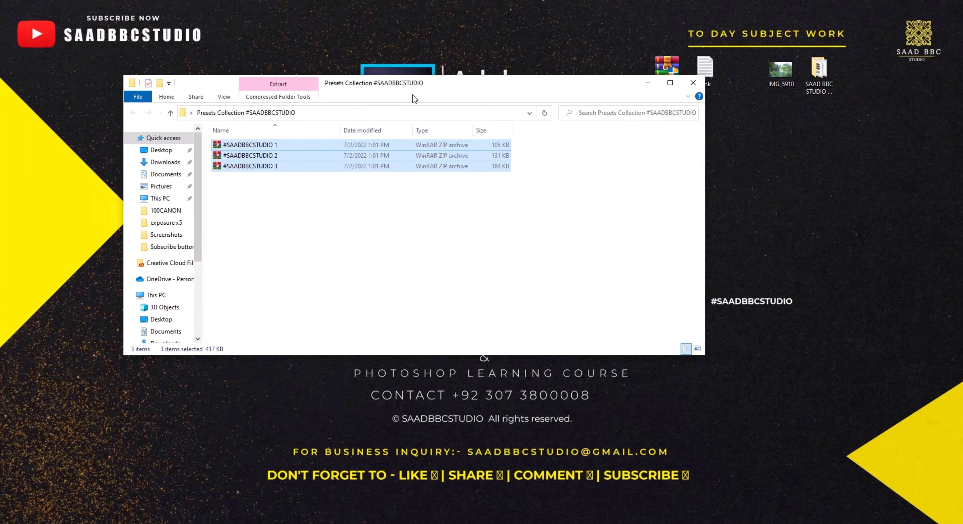
drag(285, 22, 505, 106)
ctrl+scroll(428, 251, up, 1)
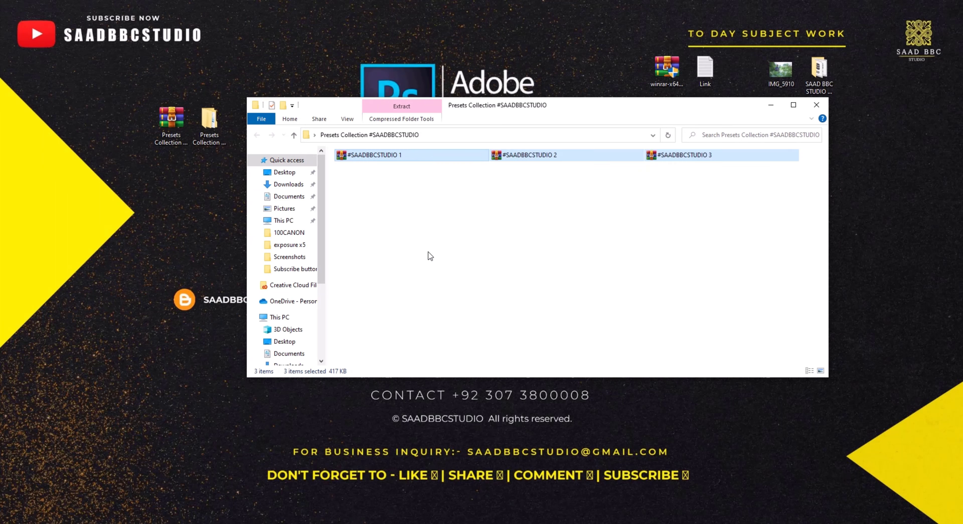
ctrl+scroll(428, 252, up, 1)
ctrl+scroll(428, 253, up, 1)
ctrl+scroll(429, 253, up, 1)
ctrl+scroll(430, 254, up, 1)
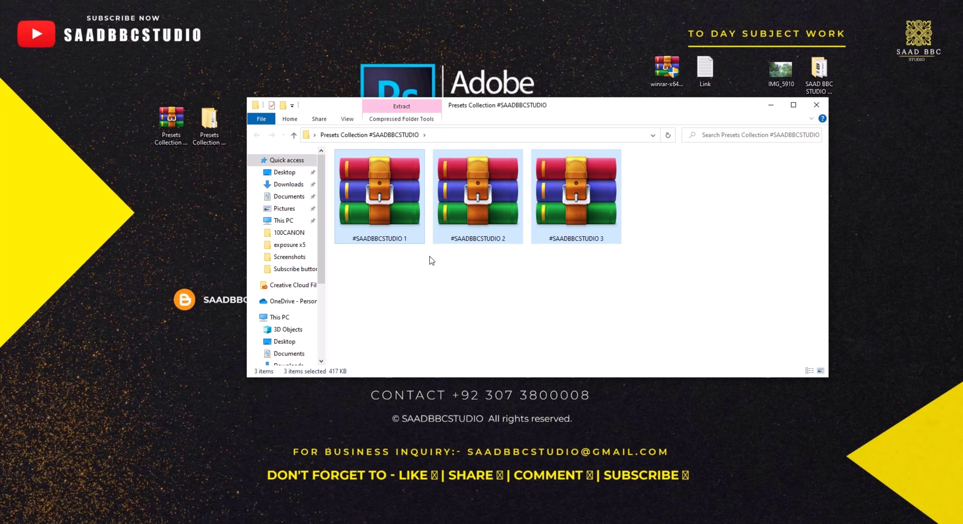
ctrl+scroll(428, 259, up, 1)
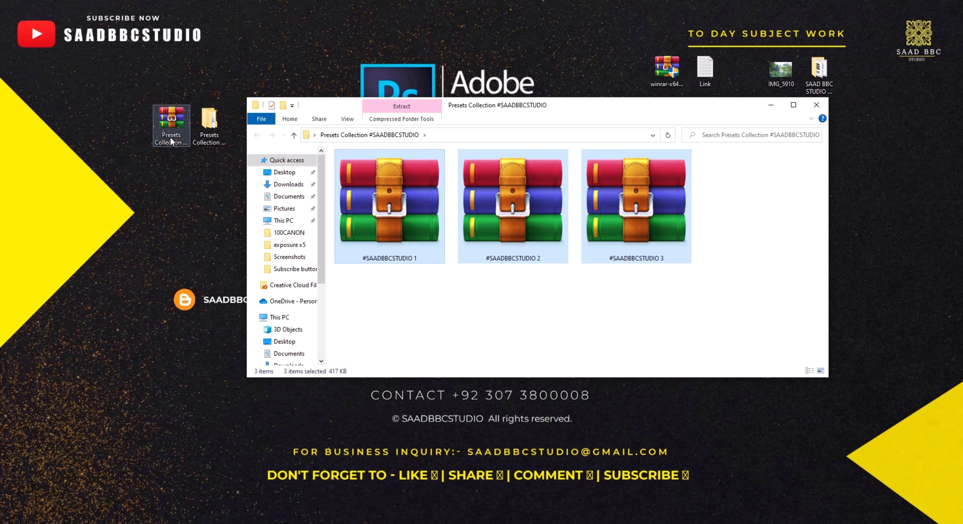
drag(740, 205, 363, 210)
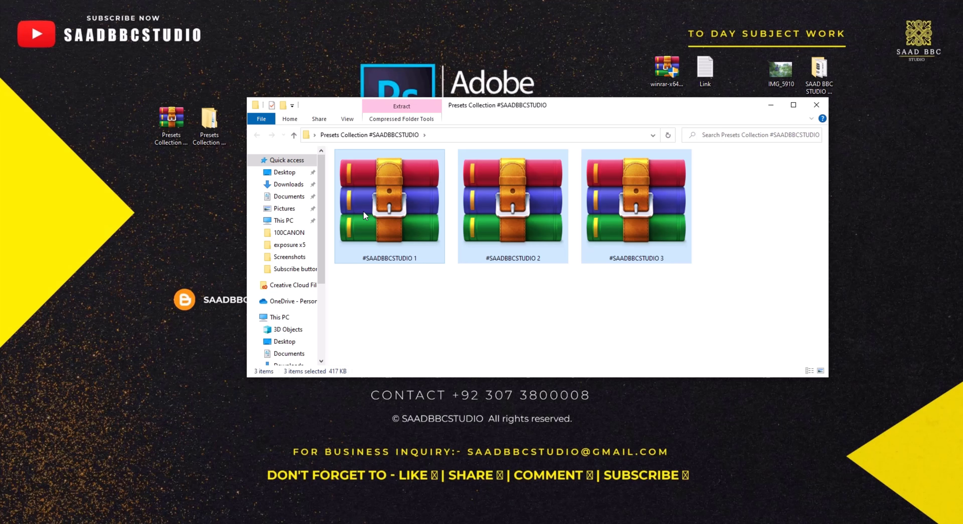
click(817, 104)
- View the SAAD BBC STUDIO XMP presets folder as extra large icons, scroll through, then close it
double_click(814, 85)
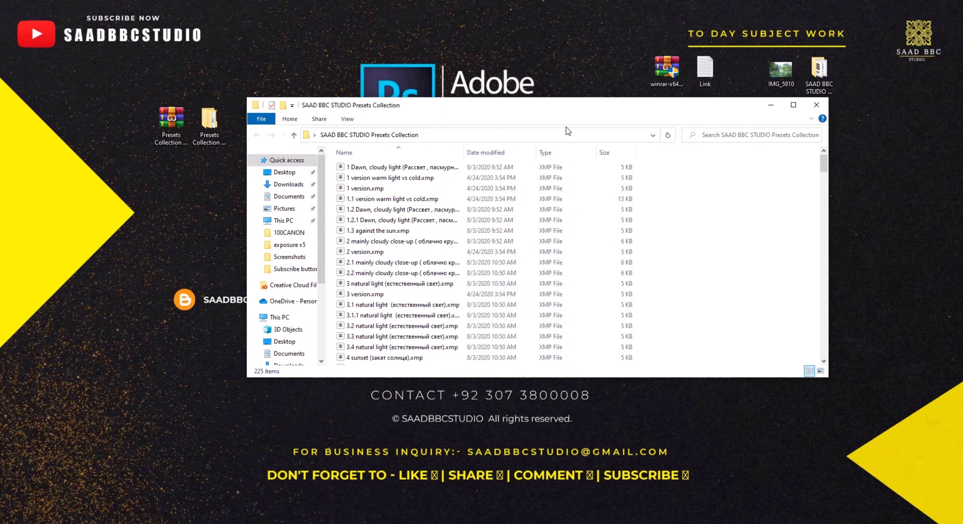
double_click(555, 107)
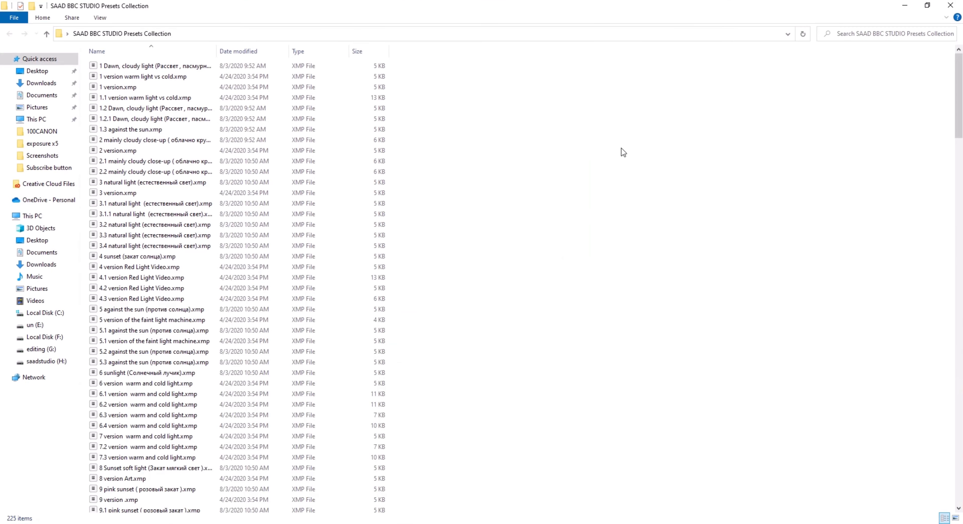
right_click(670, 142)
click(808, 144)
scroll(718, 201, down, 10)
scroll(707, 201, down, 8)
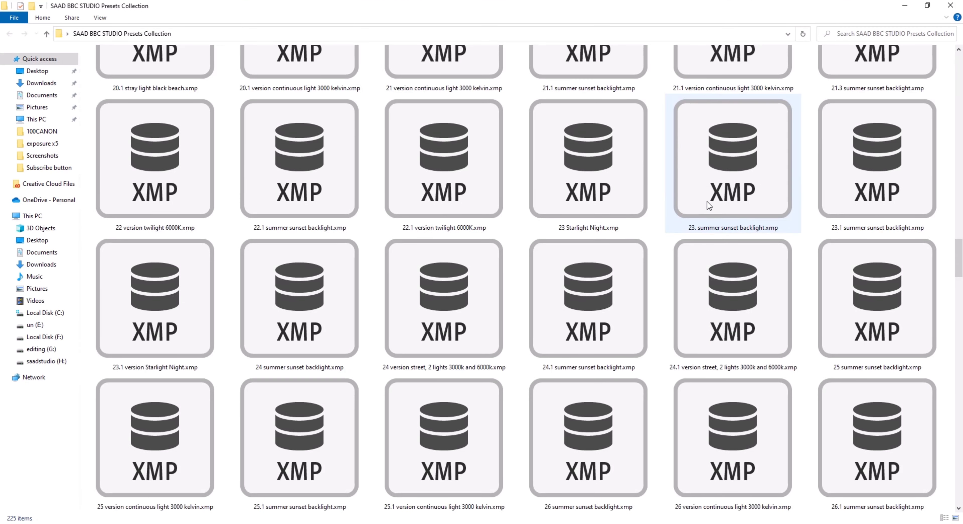
scroll(707, 201, down, 10)
scroll(707, 201, down, 10)
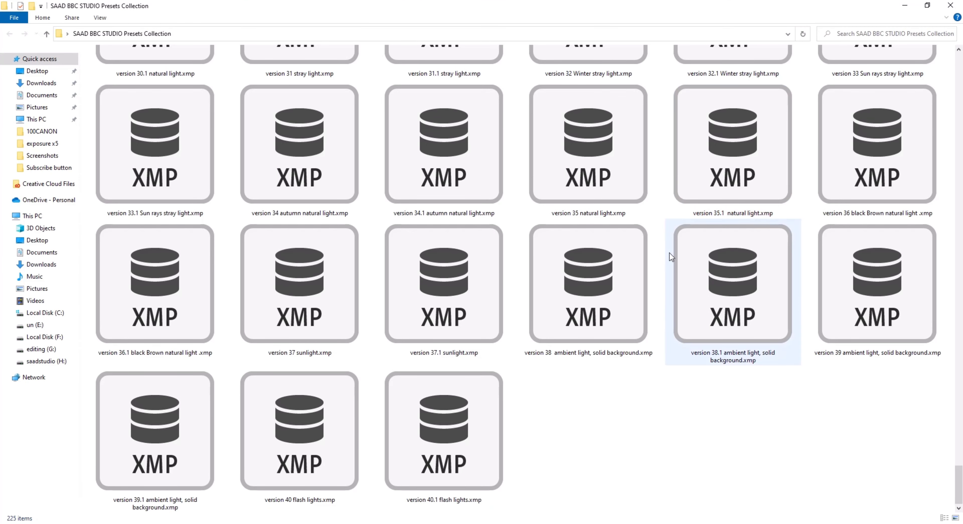
scroll(598, 282, up, 10)
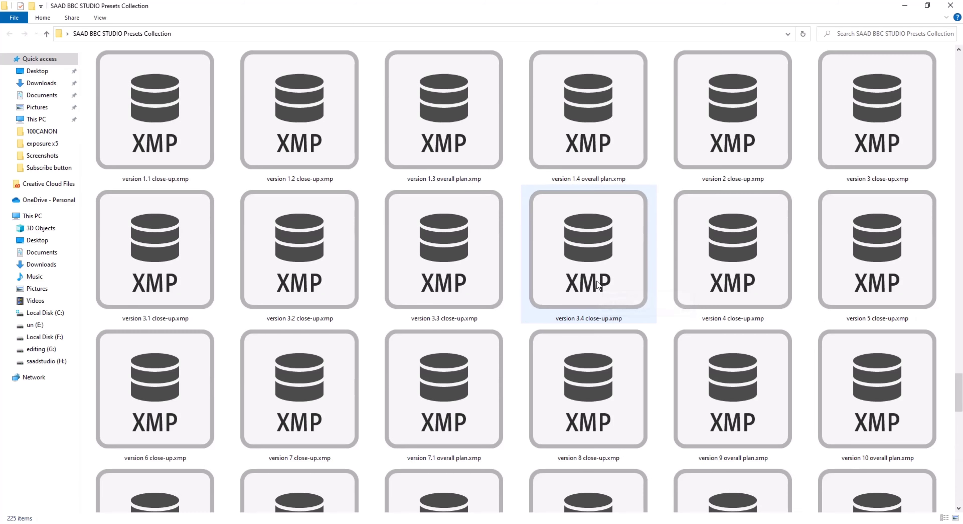
scroll(597, 282, up, 10)
scroll(597, 282, up, 10)
scroll(597, 284, up, 10)
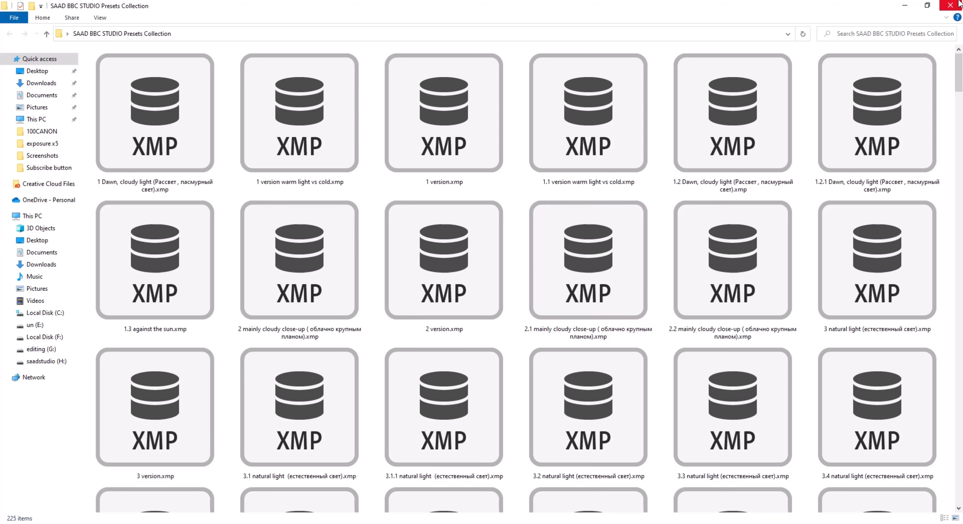
click(949, 5)
- Reopen and close the Presets Collection #SAADBBCSTUDIO folder, then open the IMG_5910 photo
click(227, 125)
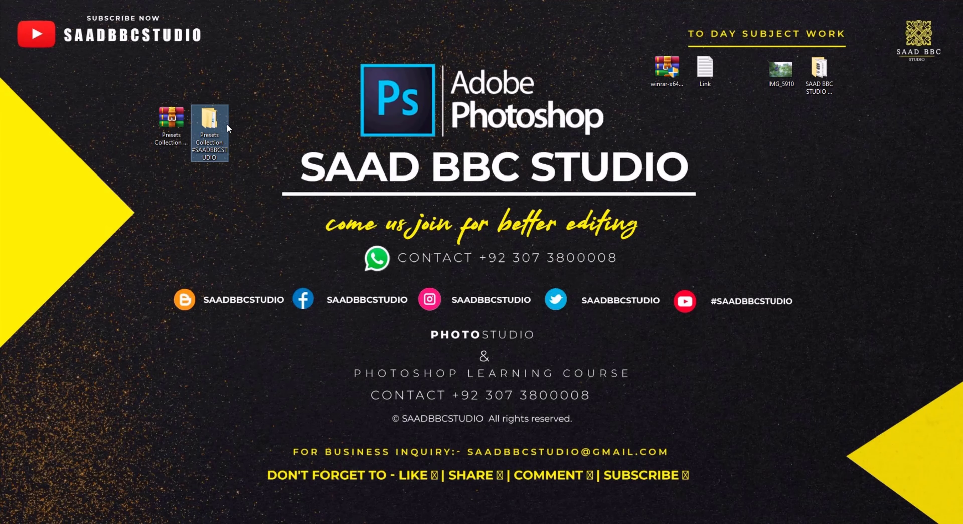
double_click(214, 126)
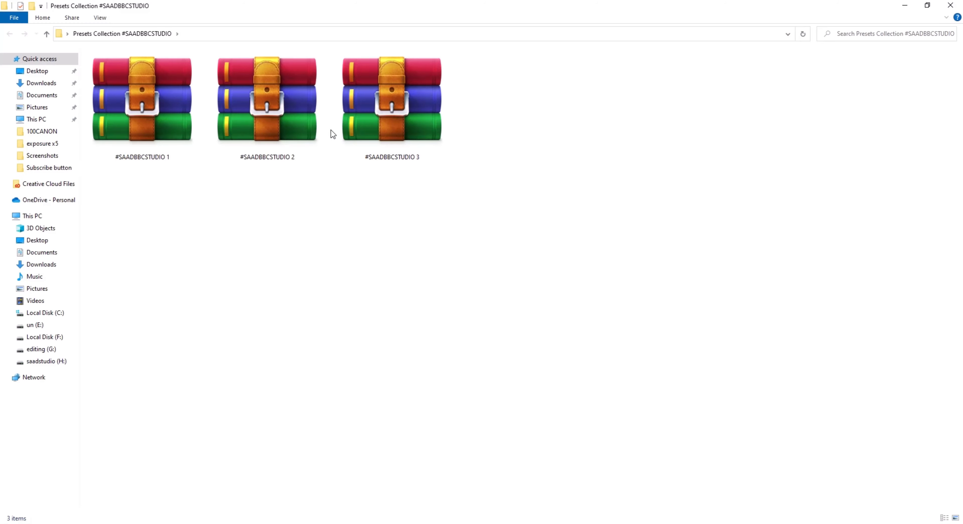
click(949, 6)
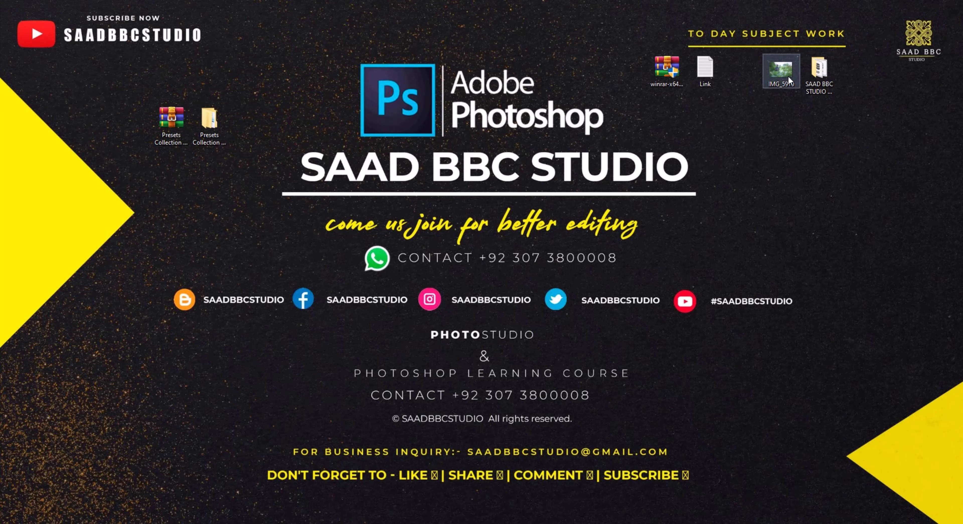
double_click(789, 80)
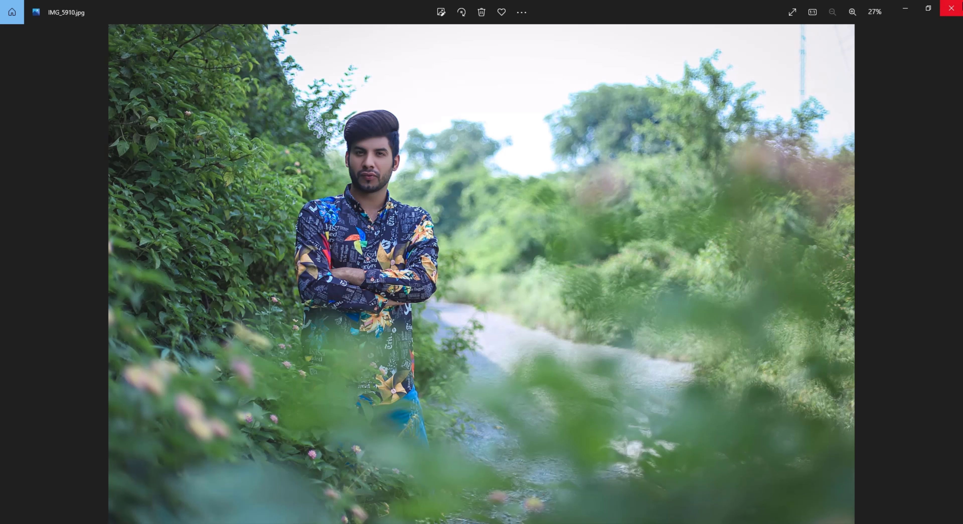
- Close the Photos viewer showing the IMG_5910.jpg portrait
click(960, 4)
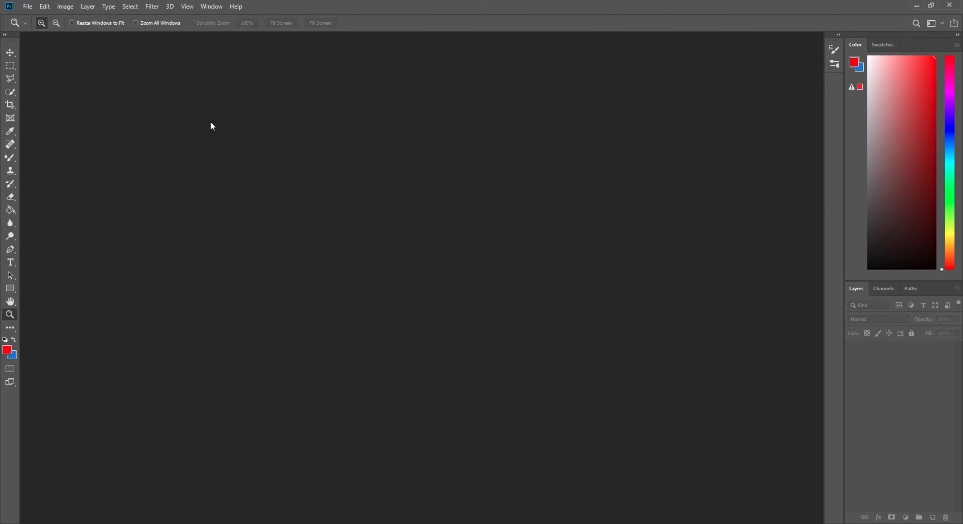
- Open IMG_5910 in Photoshop and apply Filter > Camera Raw Filter to it
double_click(216, 127)
double_click(291, 89)
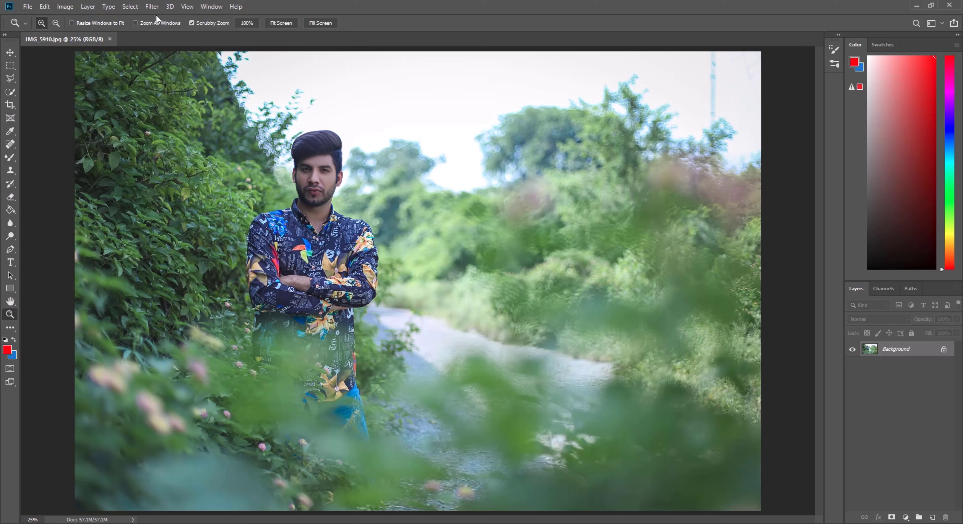
click(152, 7)
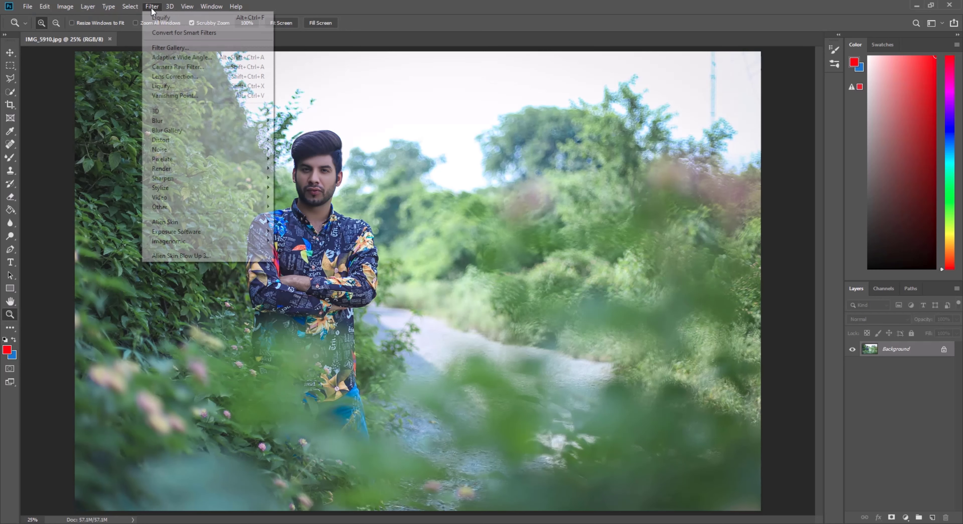
click(170, 67)
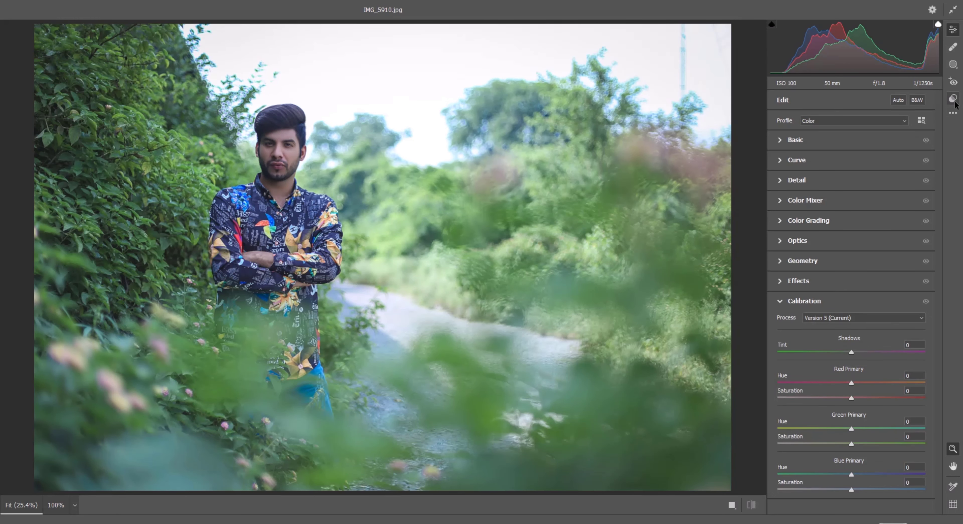
- Import the #SAADBBCSTUDIO 1 preset package into Camera Raw's Presets panel and collapse its group
click(953, 99)
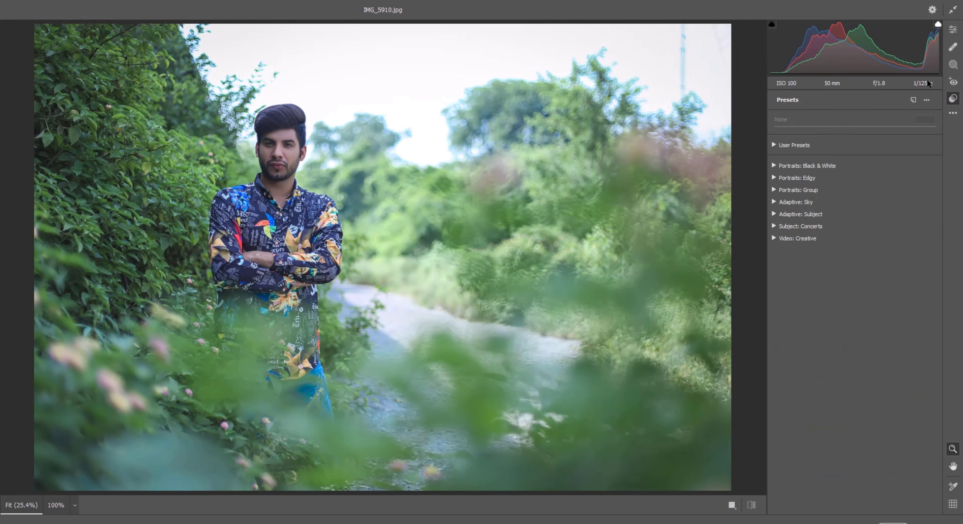
right_click(809, 284)
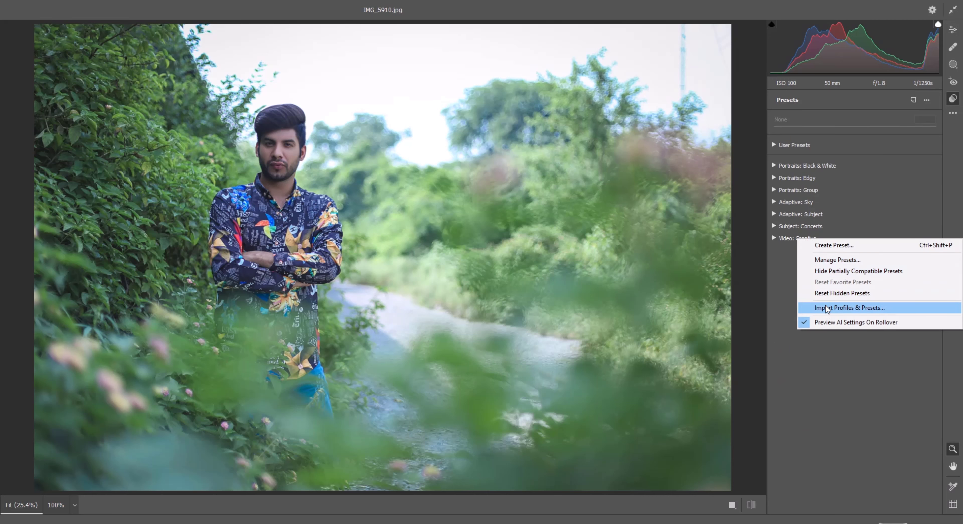
click(835, 307)
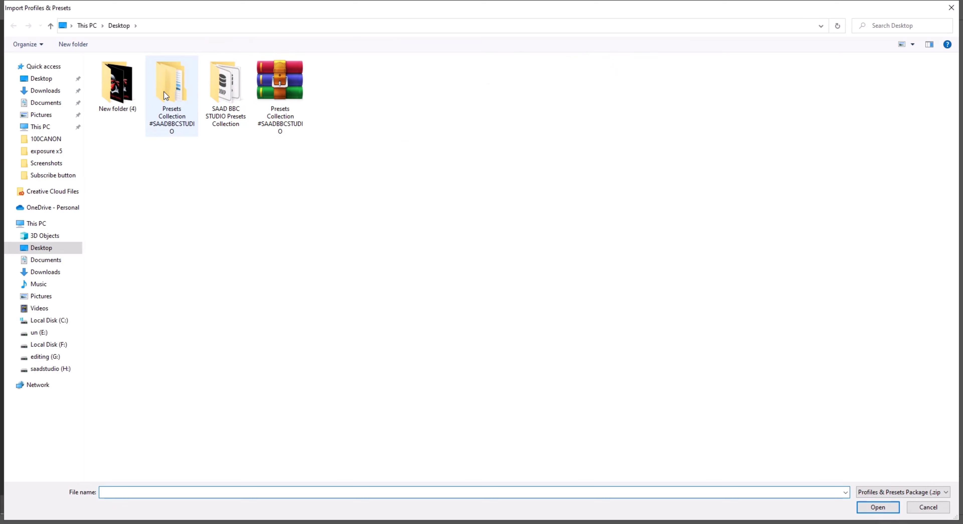
double_click(177, 90)
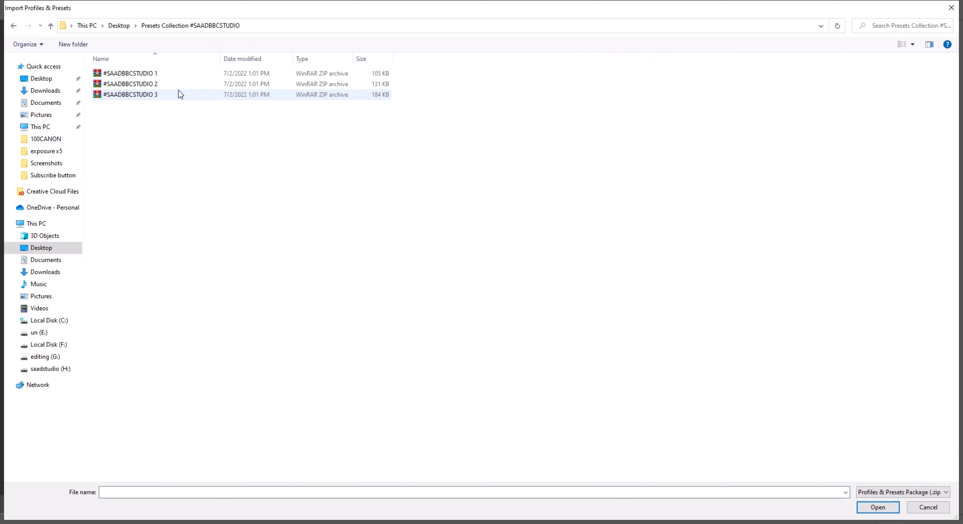
click(126, 74)
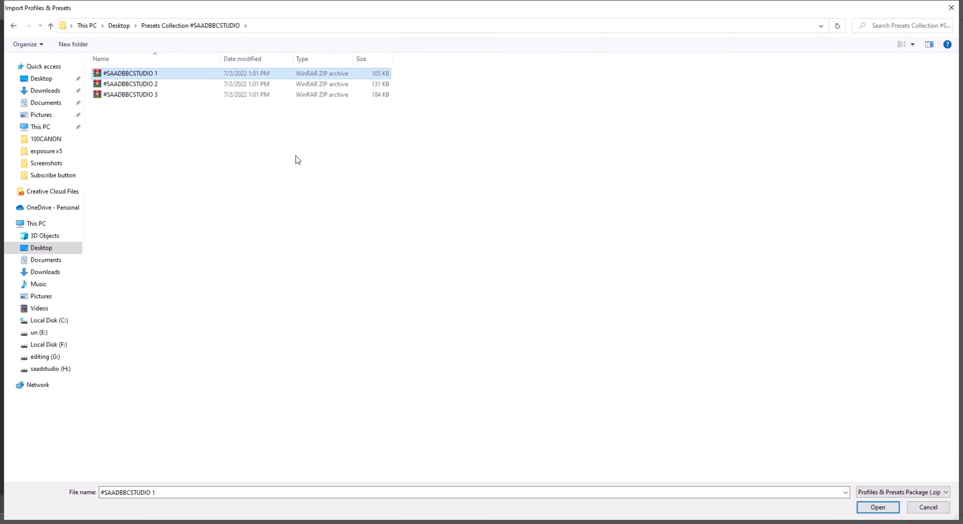
click(879, 507)
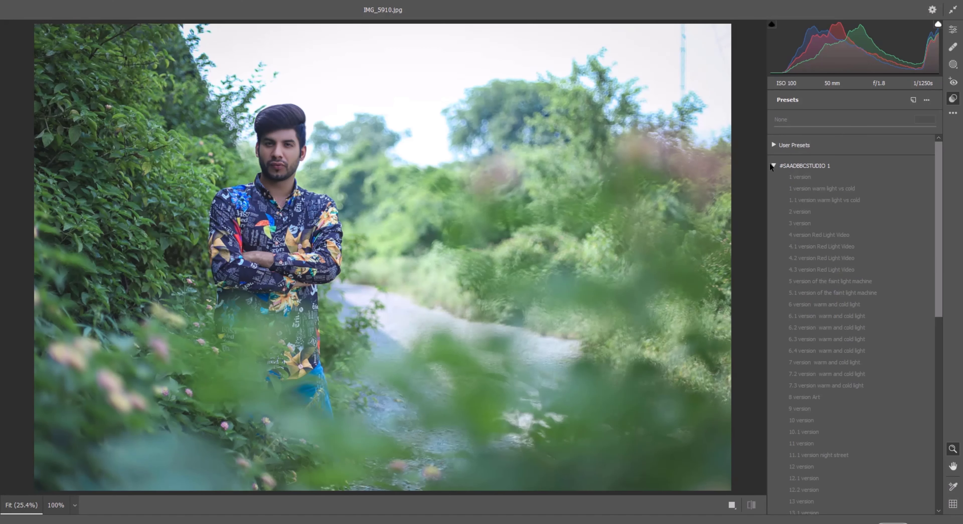
click(772, 166)
- Import the #SAADBBCSTUDIO 2 and #SAADBBCSTUDIO 3 preset packages as well
right_click(827, 316)
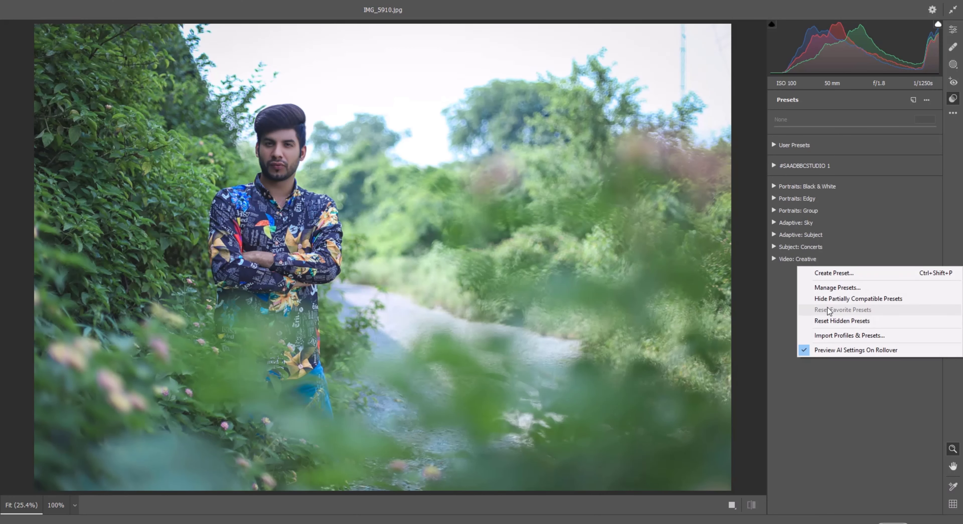
click(839, 336)
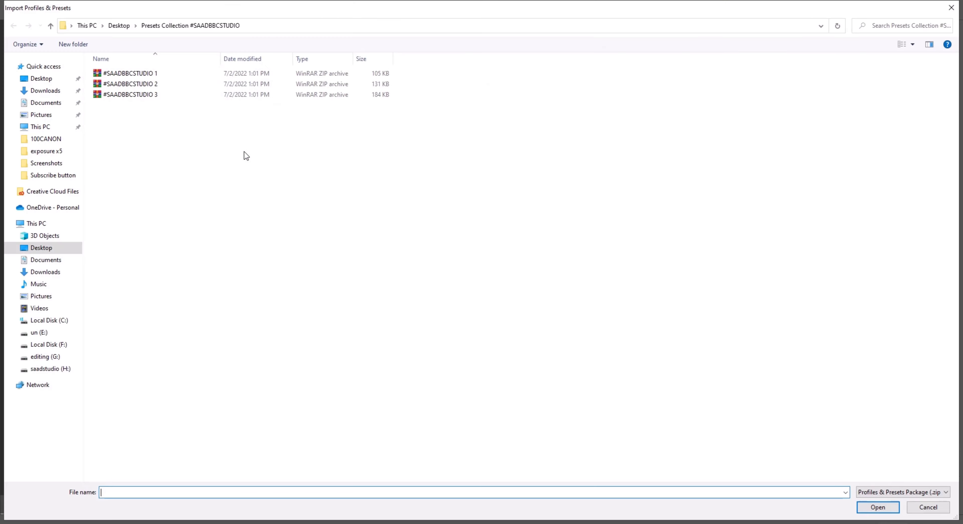
double_click(125, 83)
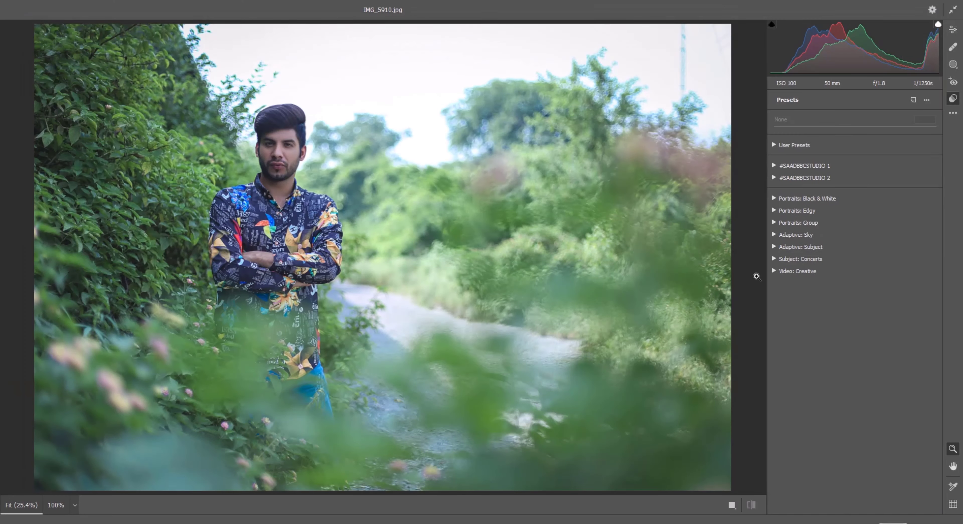
right_click(833, 353)
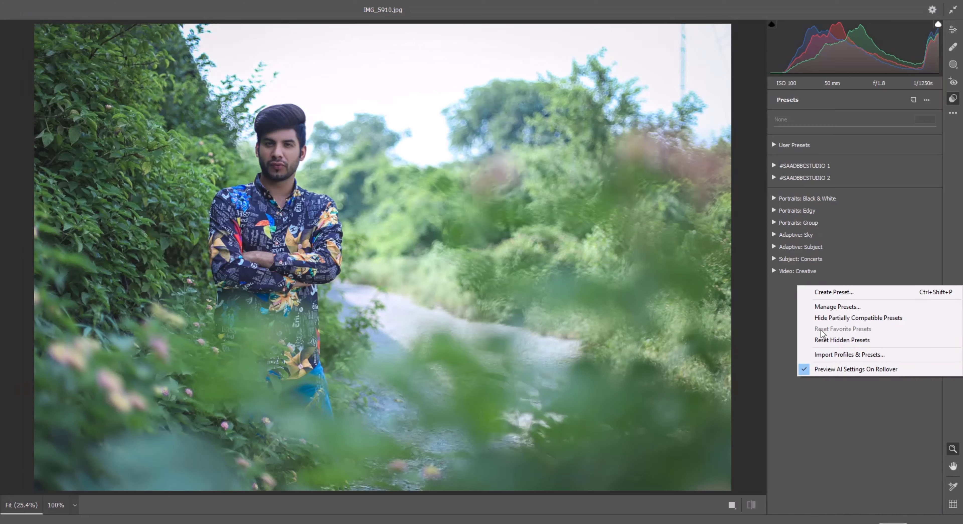
click(855, 358)
double_click(136, 97)
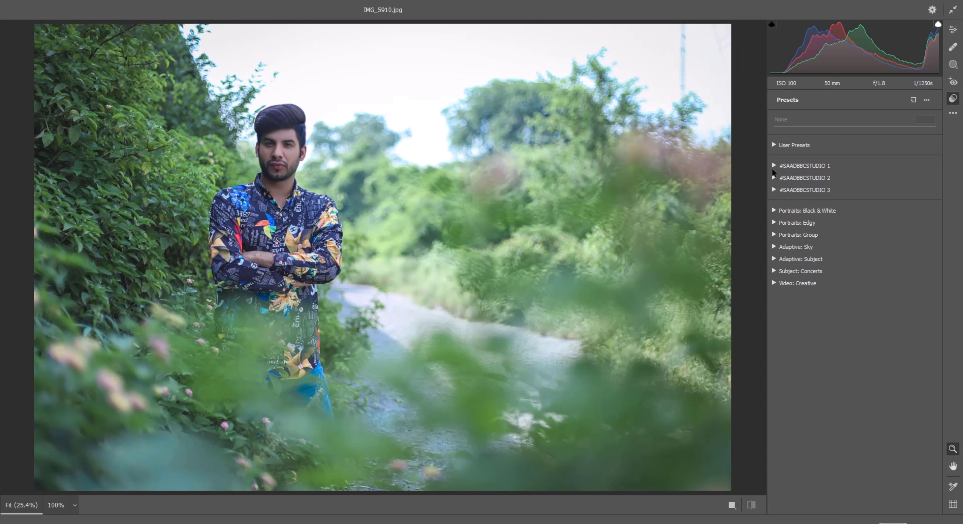
- Expand #SAADBBCSTUDIO 1 and scroll through its presets to preview them, then expand #SAADBBCSTUDIO 2
click(773, 166)
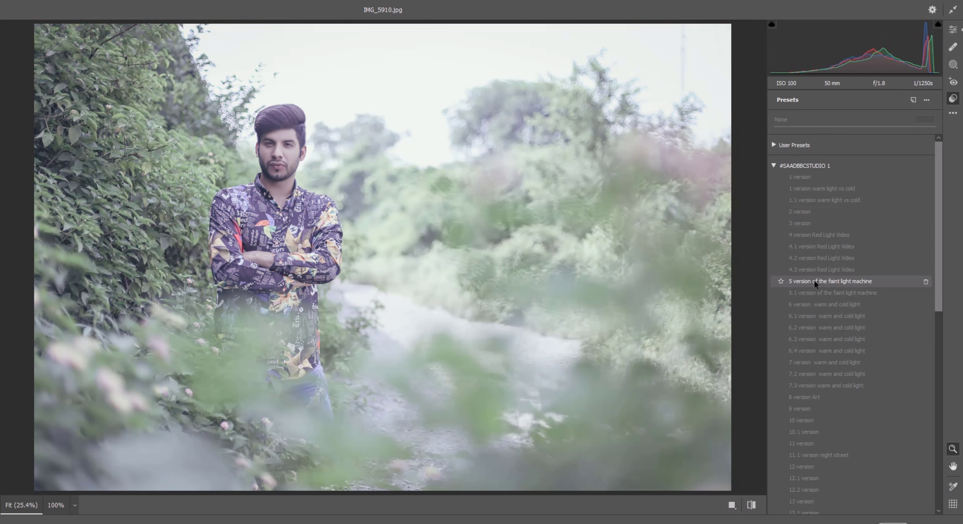
scroll(813, 301, down, 3)
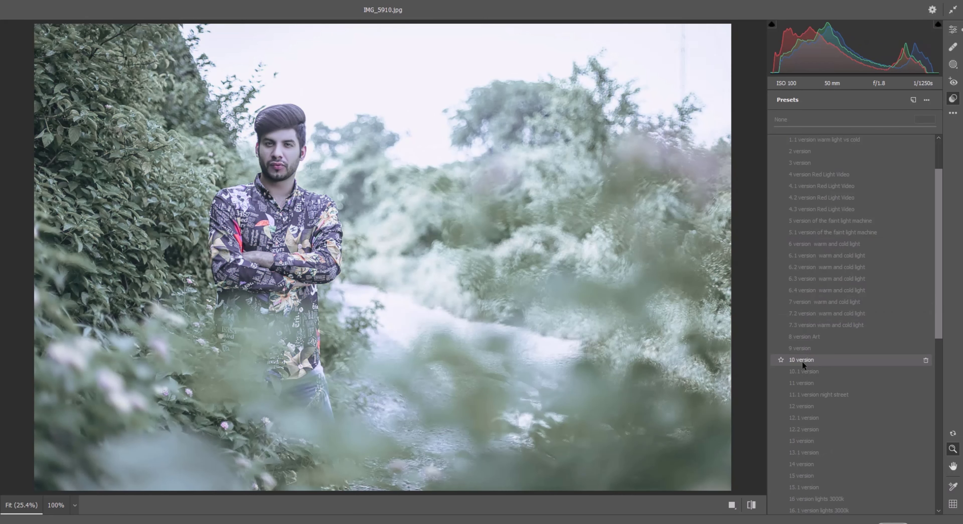
scroll(802, 362, down, 3)
scroll(802, 362, down, 3)
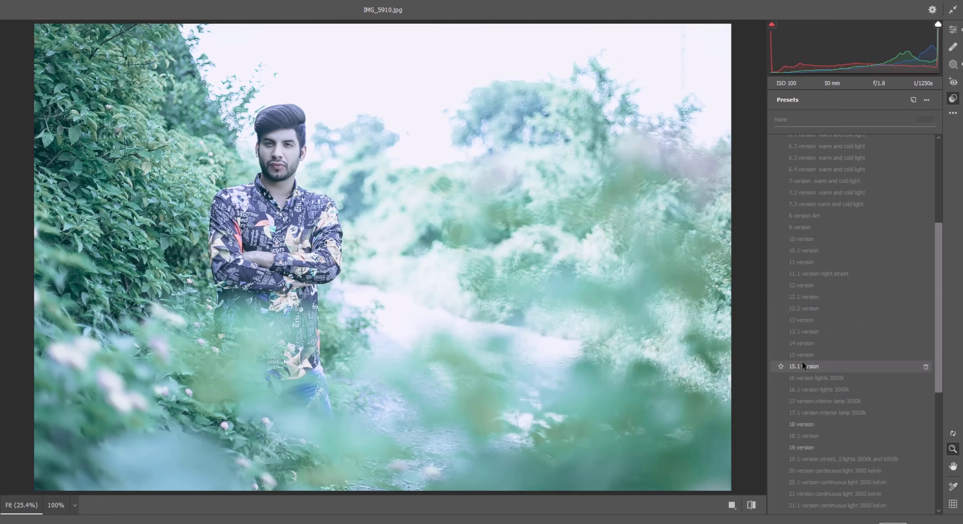
scroll(801, 351, down, 3)
scroll(803, 355, down, 3)
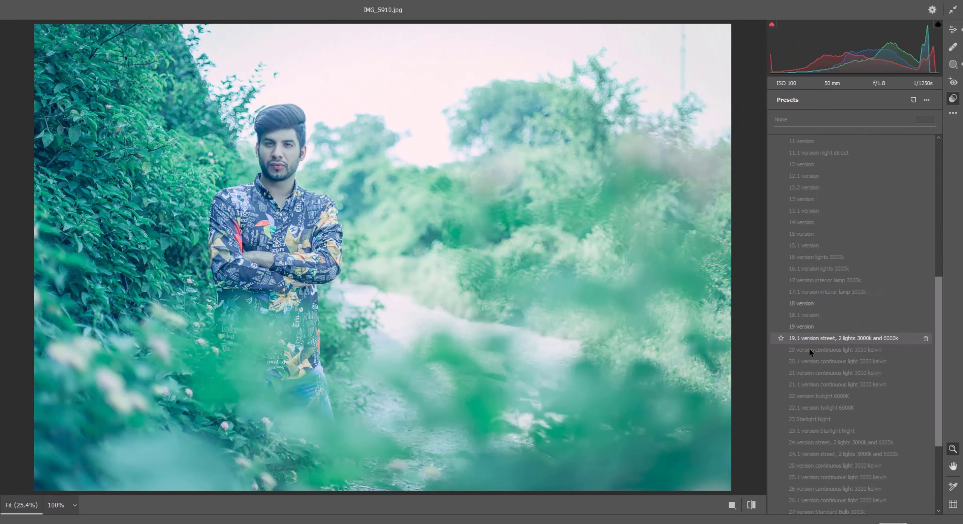
scroll(809, 349, down, 5)
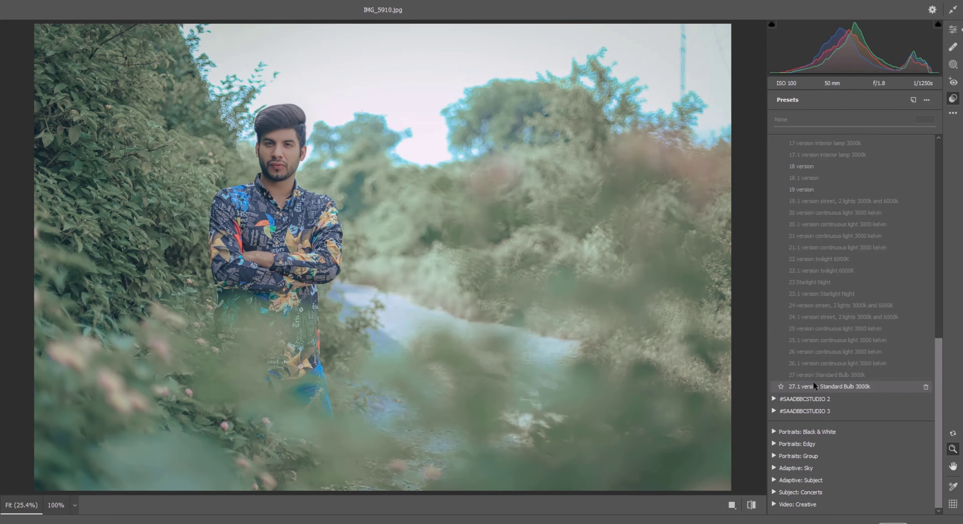
click(804, 398)
- Preview each #SAADBBCSTUDIO 2 preset on the portrait, then expand the #SAADBBCSTUDIO 3 group
scroll(828, 329, down, 3)
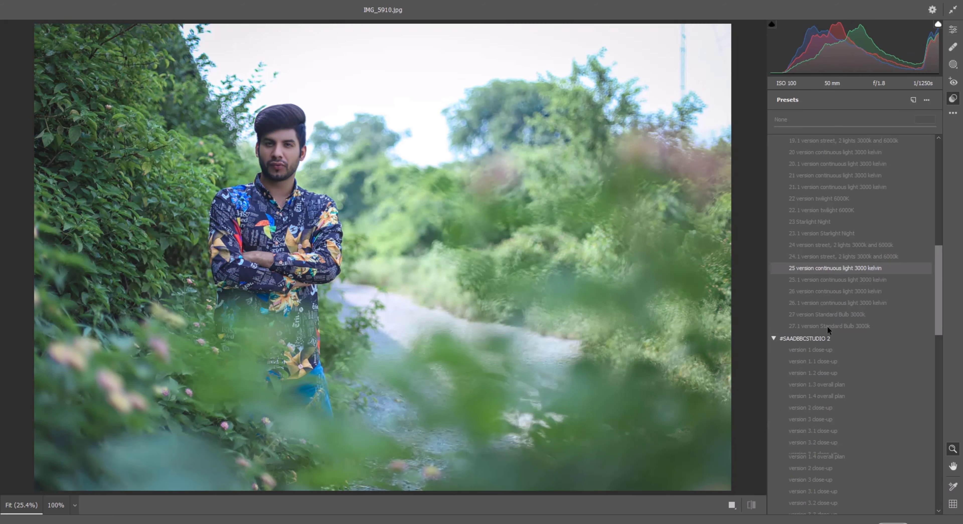
scroll(822, 284, down, 5)
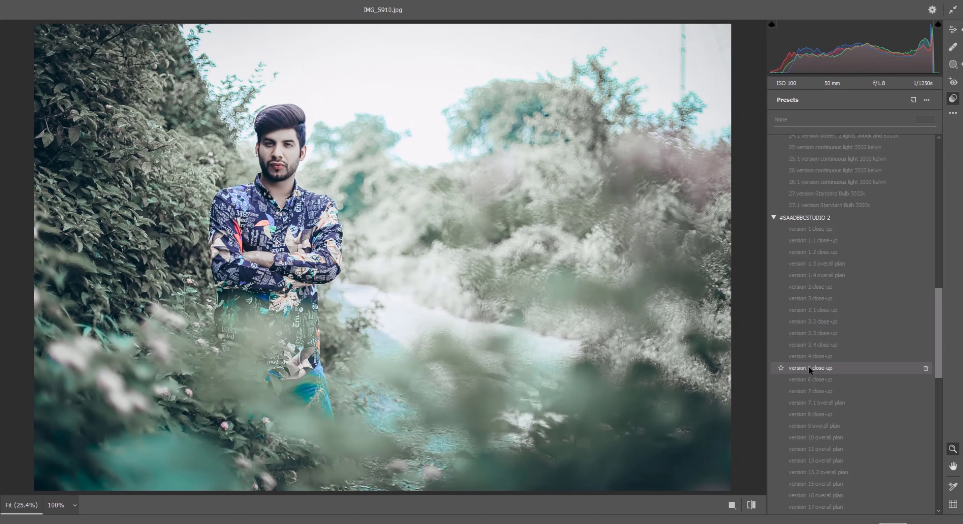
scroll(808, 367, down, 3)
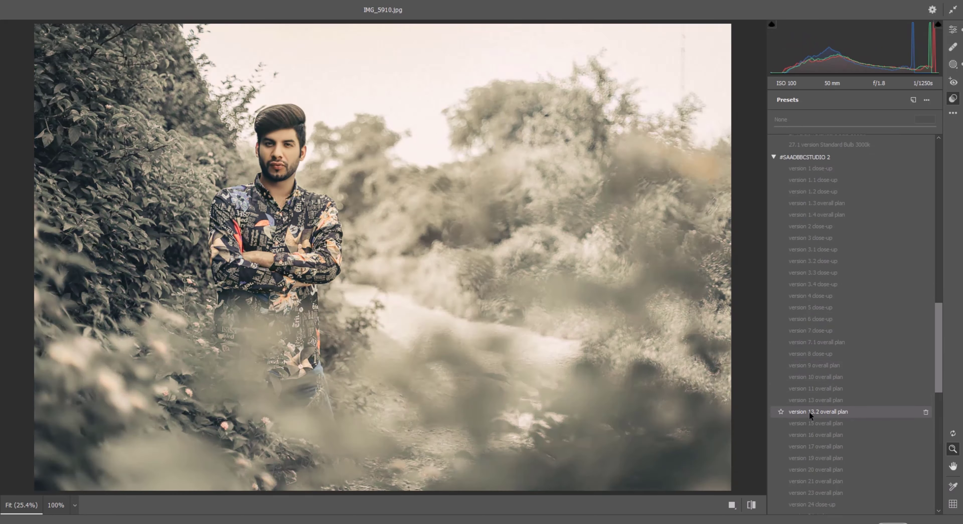
scroll(806, 415, down, 5)
scroll(807, 418, down, 4)
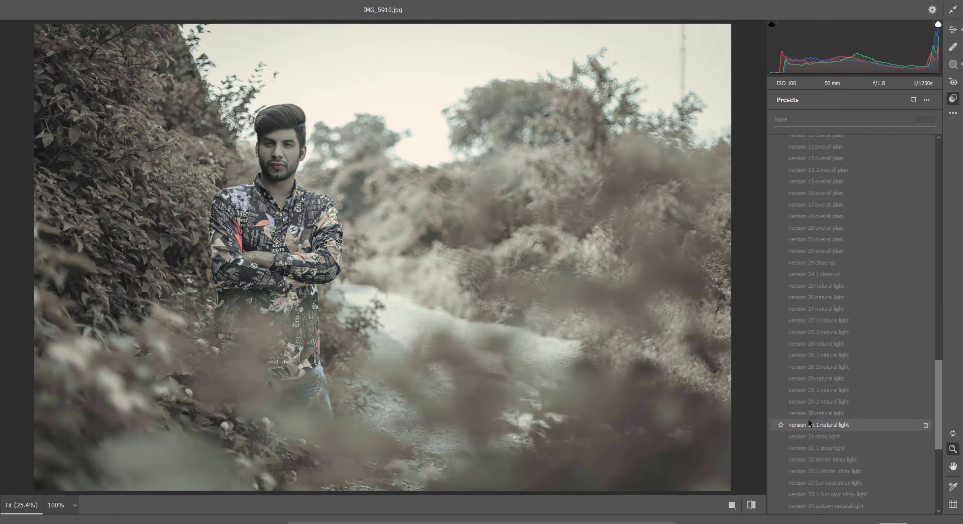
scroll(809, 411, down, 12)
scroll(810, 387, down, 2)
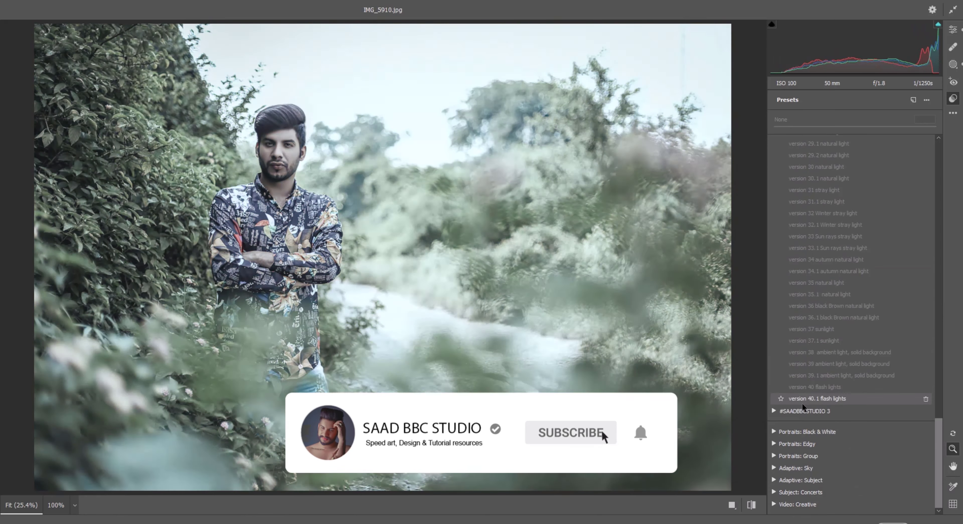
click(796, 412)
scroll(811, 376, down, 5)
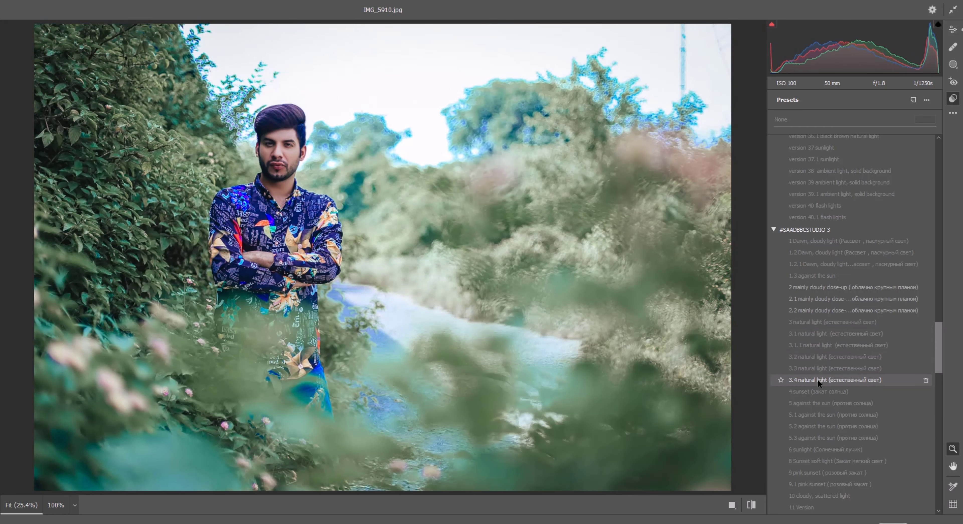
- Apply a #SAADBBCSTUDIO 3 preset and preview later ones down to 18.1 at sunset, sunlight
click(817, 380)
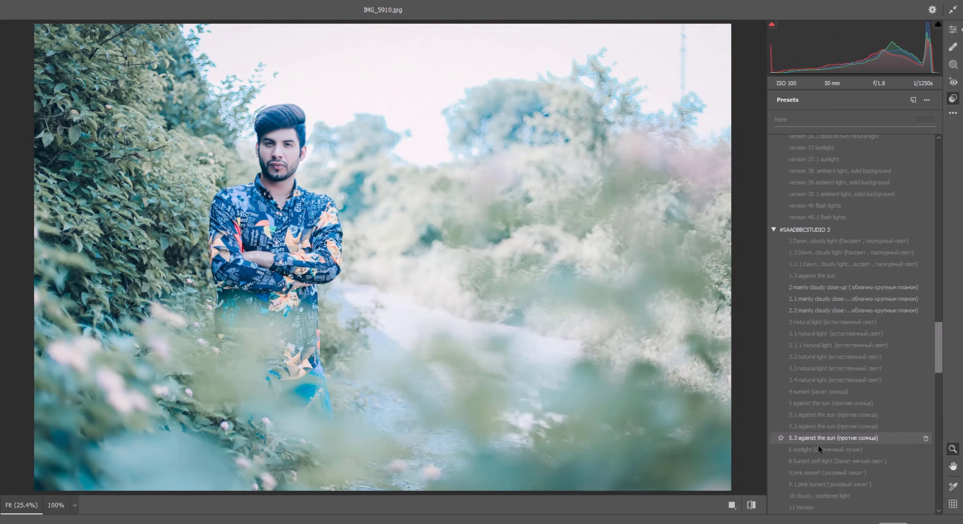
scroll(816, 448, down, 3)
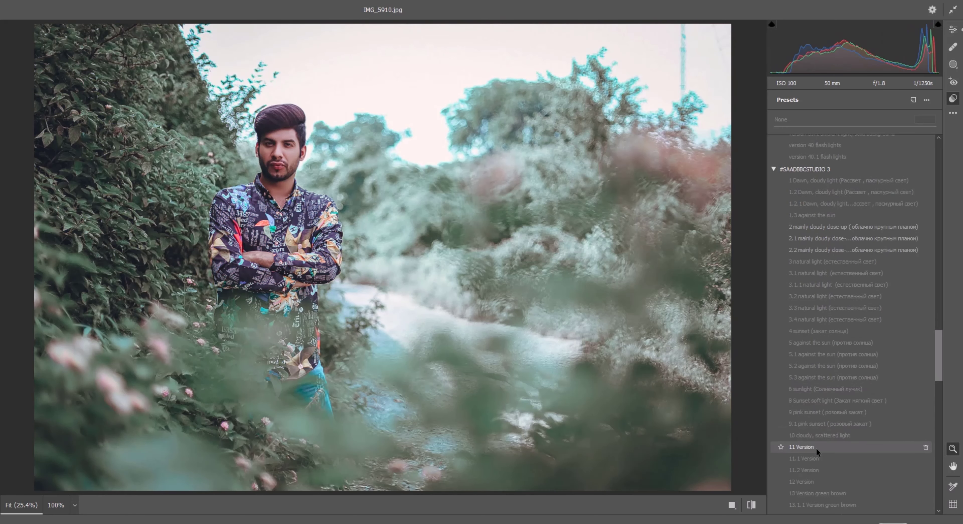
scroll(816, 448, down, 9)
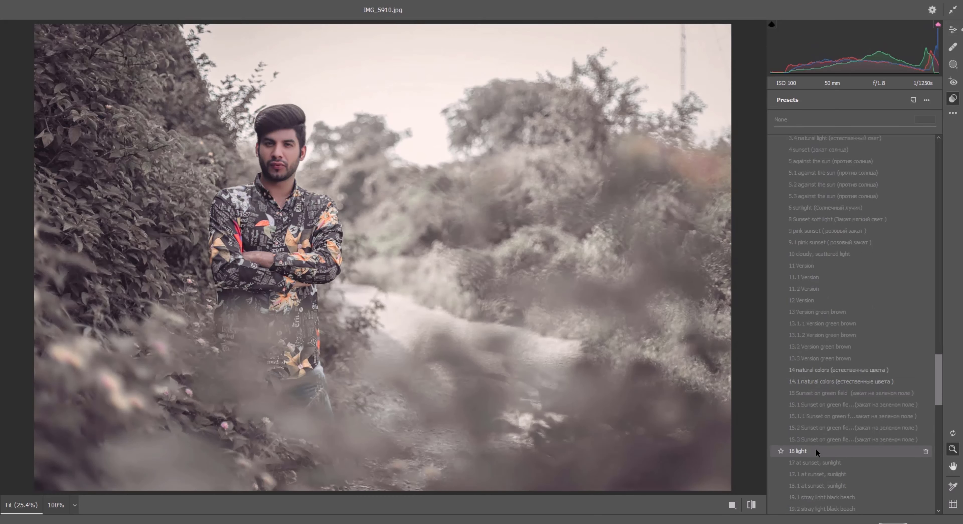
scroll(815, 451, down, 3)
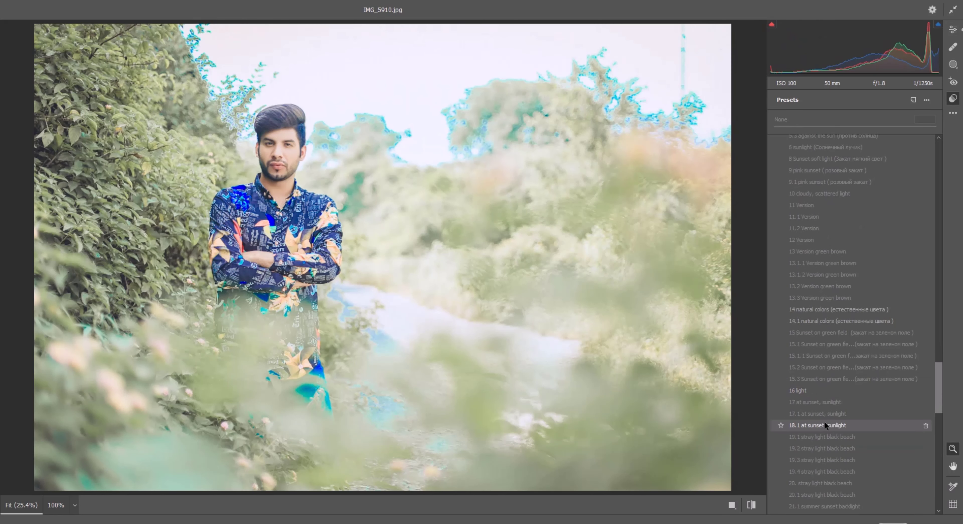
scroll(825, 422, down, 3)
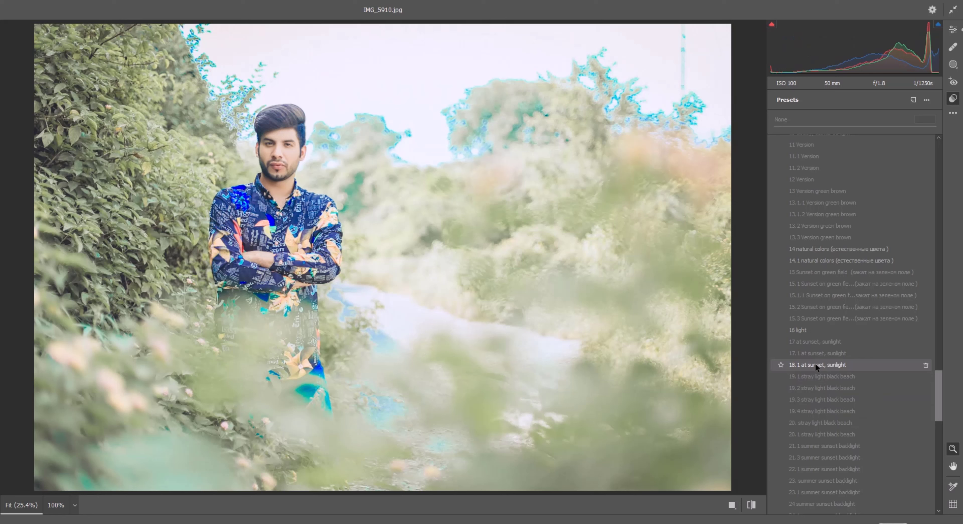
- Apply the 18.1 at sunset, sunlight preset and lower Exposure to -0.90
click(830, 365)
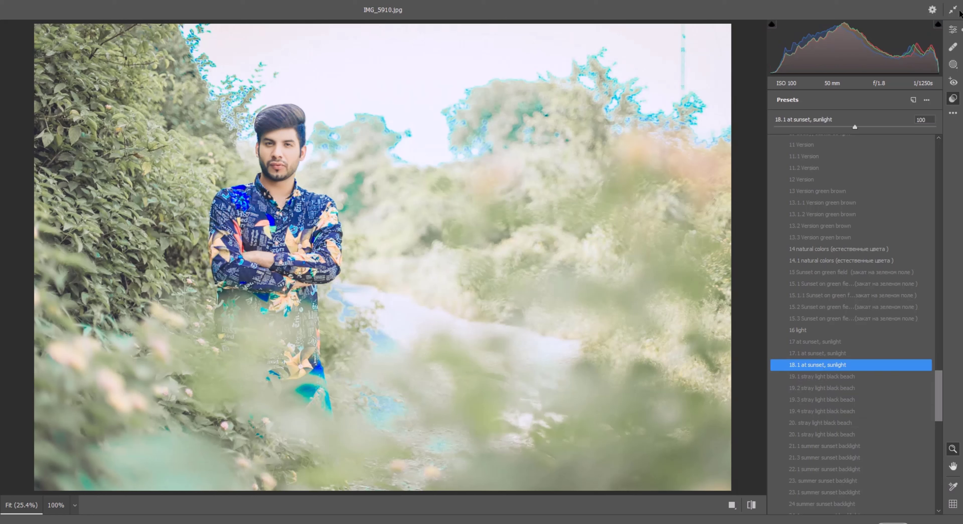
click(952, 30)
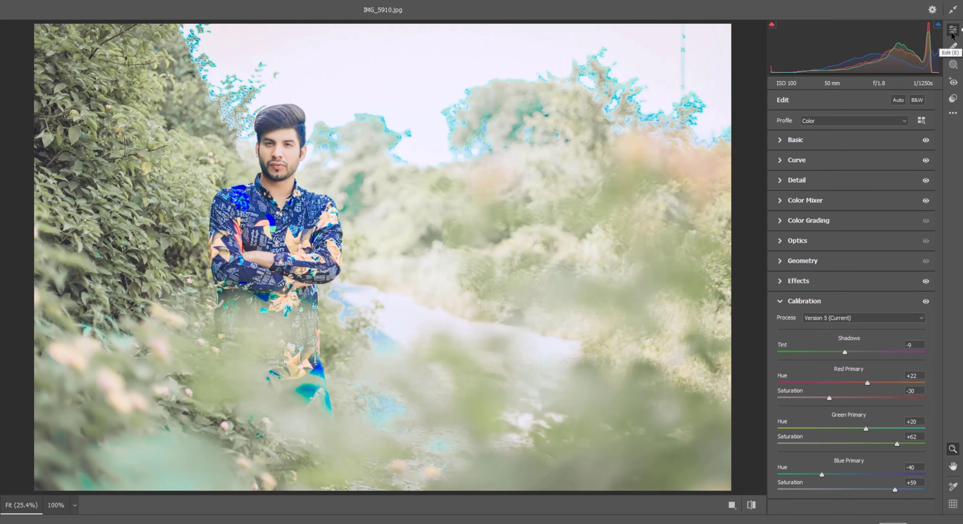
click(782, 136)
drag(854, 220, 838, 220)
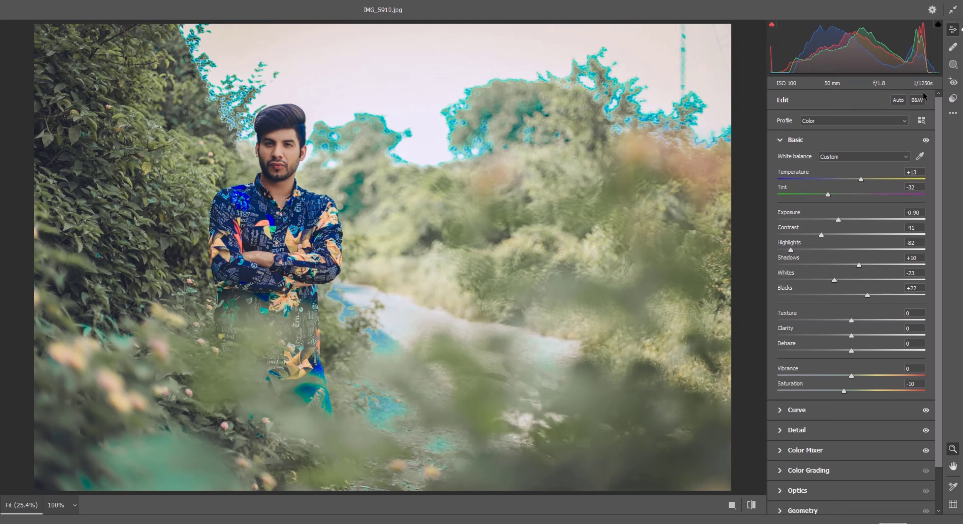
- Back in Presets, apply the 30.1 ambient light glaciers preset
click(953, 99)
scroll(843, 312, down, 10)
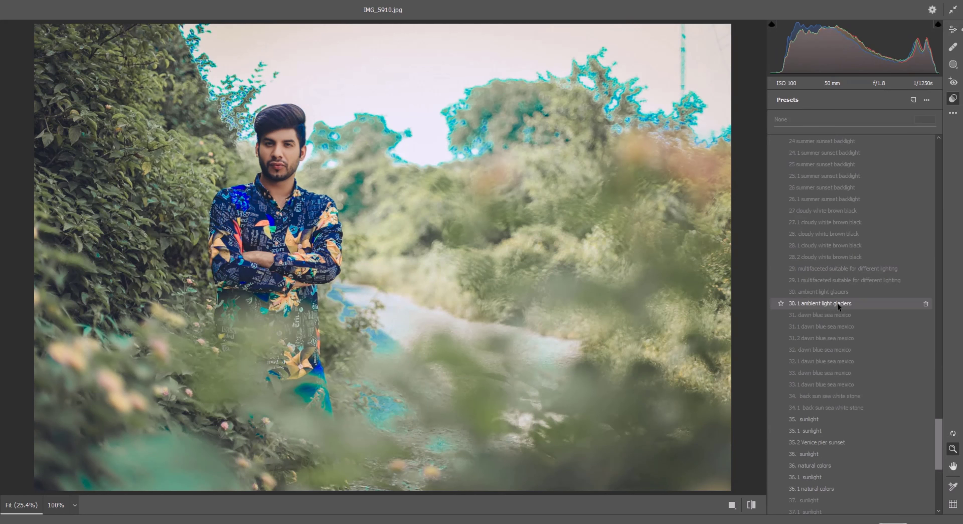
click(833, 303)
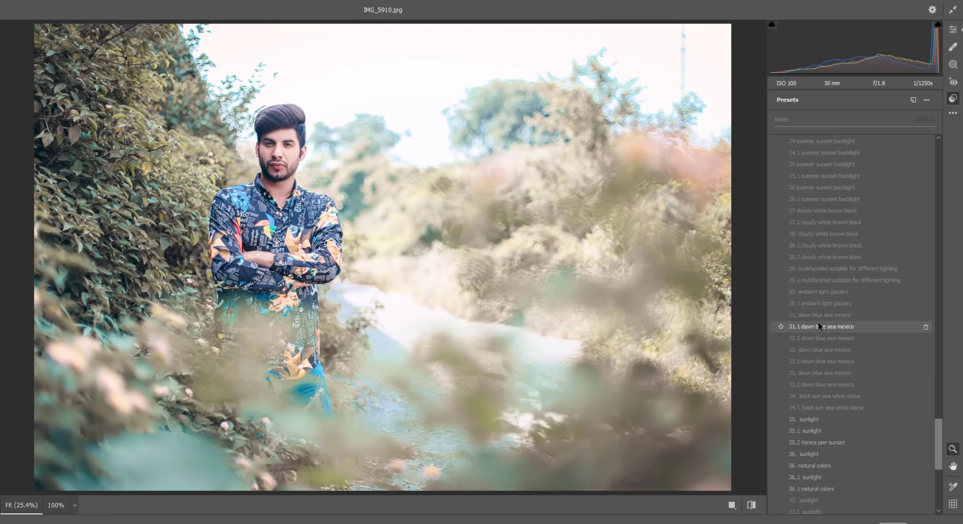
- Apply a dawn blue sea mexico preset and close Camera Raw with OK
click(814, 338)
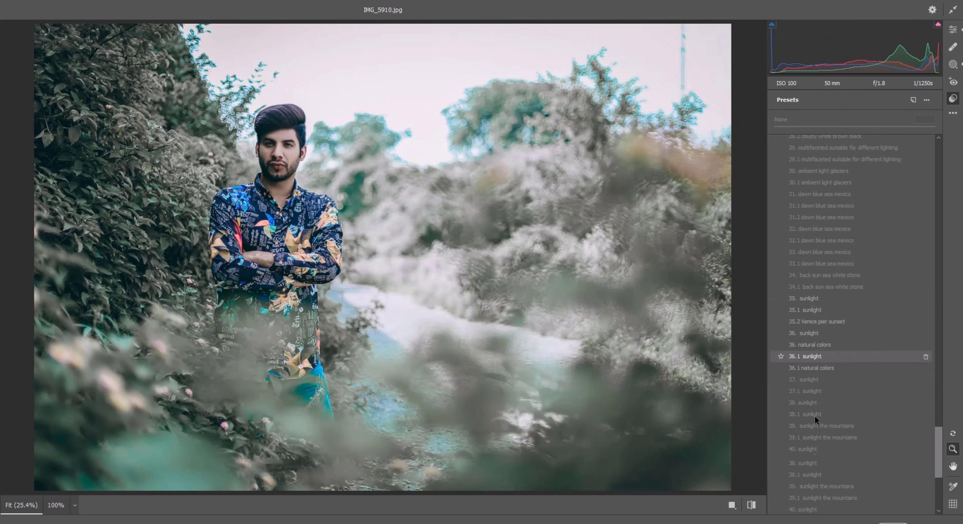
scroll(816, 391, down, 7)
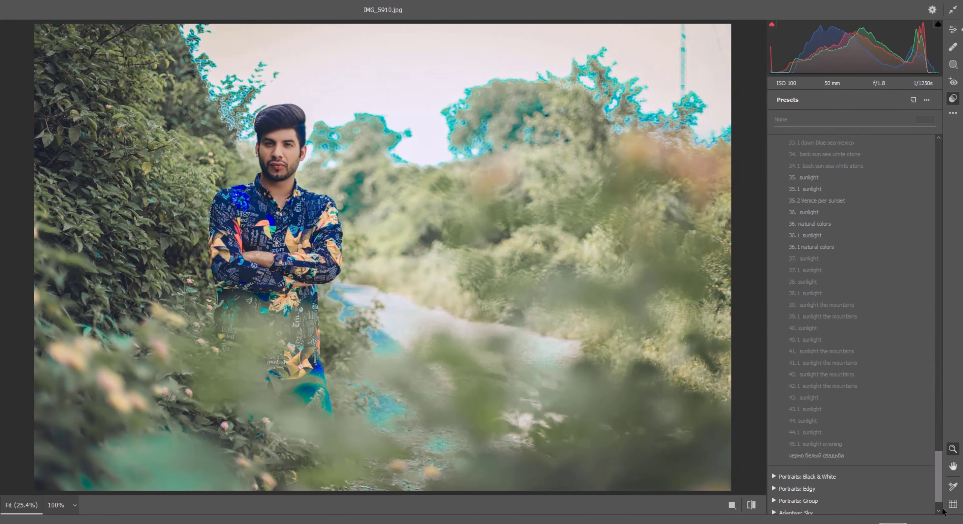
click(893, 522)
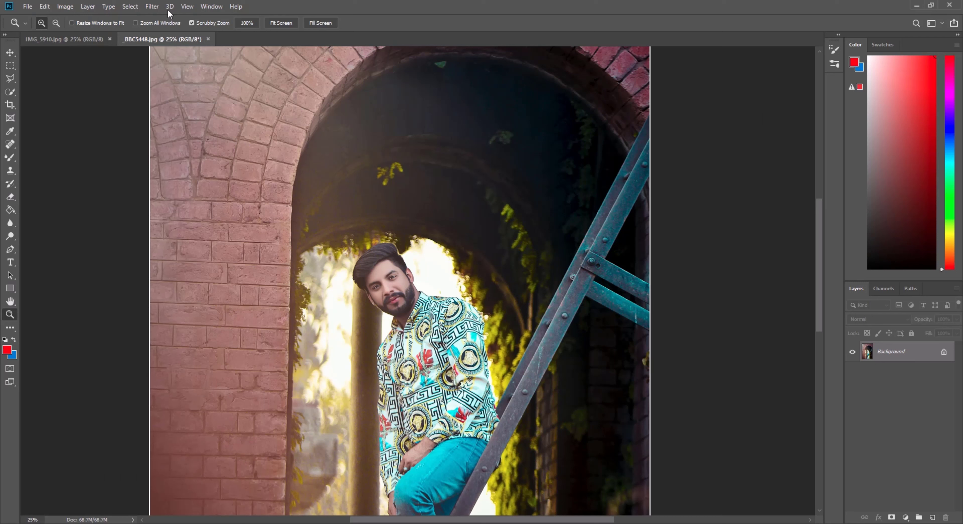
- Open the Camera Raw Filter on _BBC5448.jpg and show its Presets panel
click(152, 6)
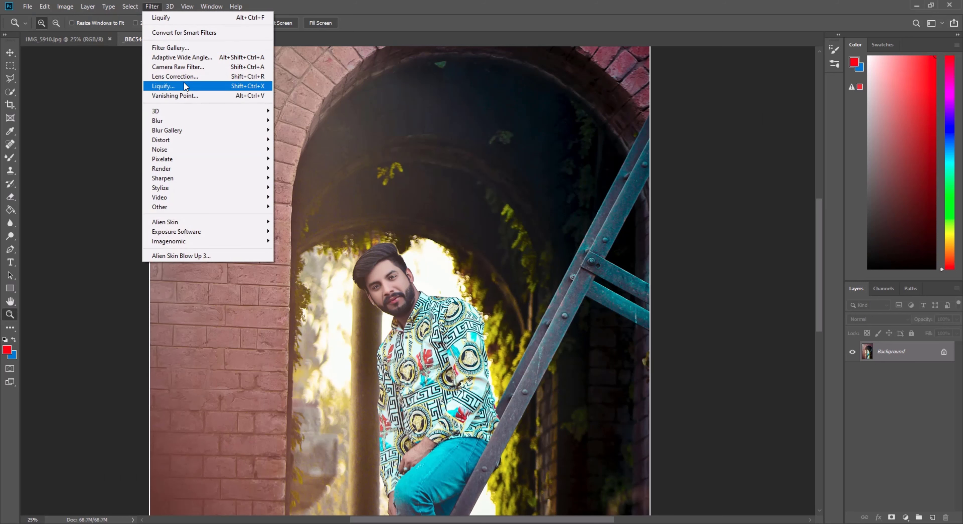
click(199, 64)
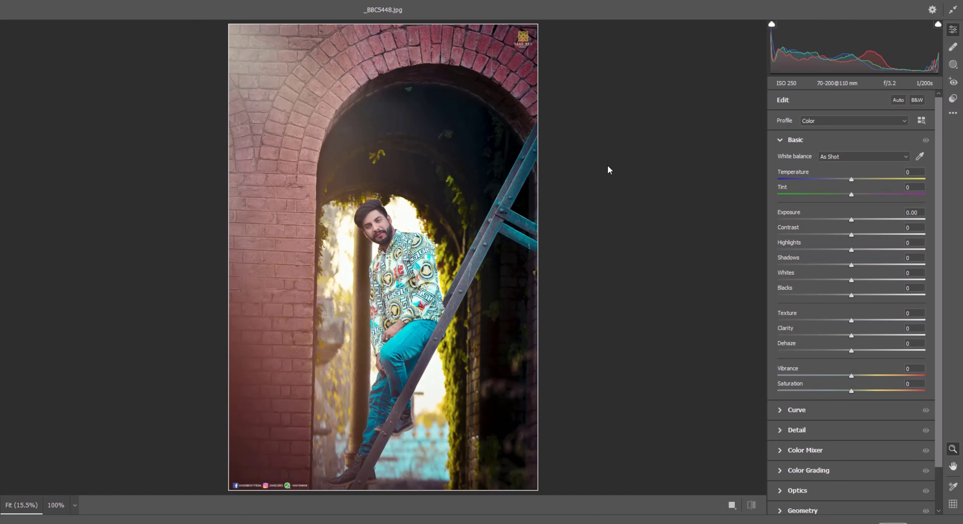
click(953, 99)
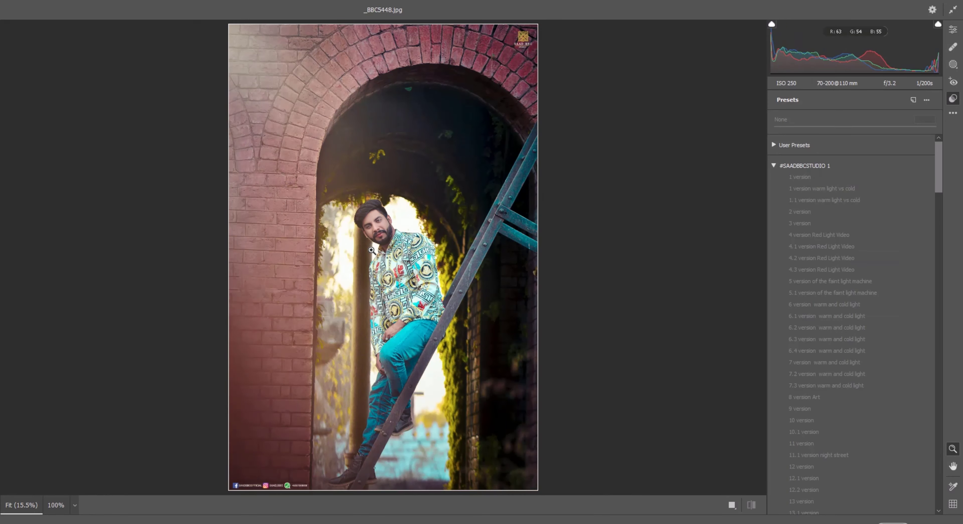
- Change the preview zoom from 100% on the face down to 50%, then 33%
click(382, 170)
scroll(381, 170, up, 3)
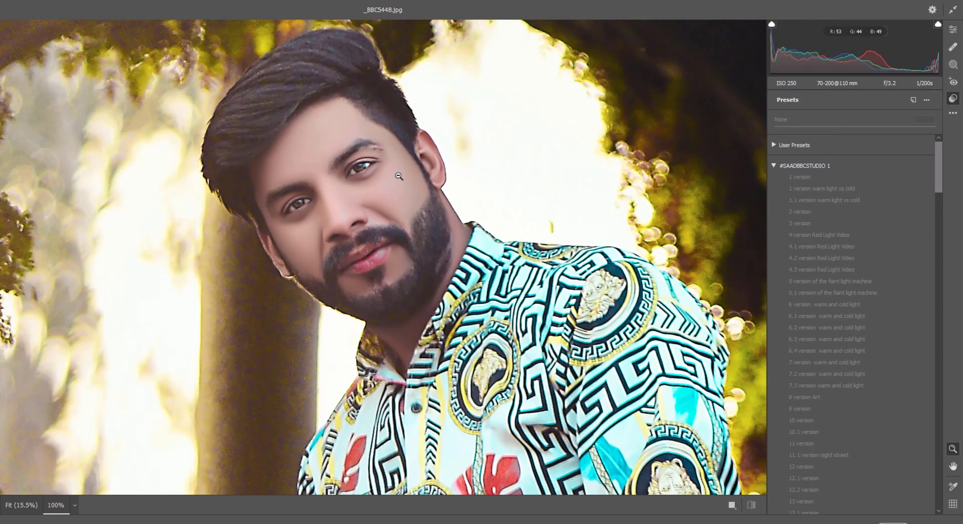
click(74, 502)
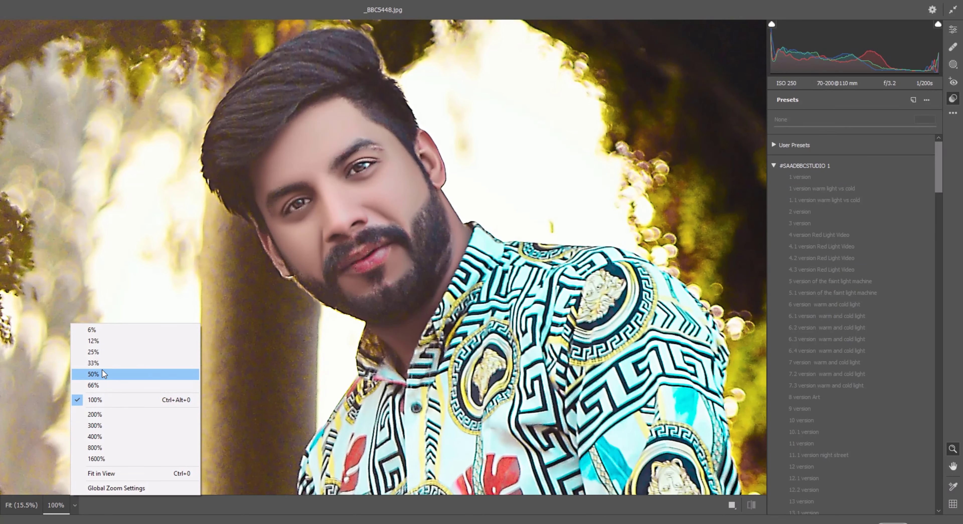
click(102, 372)
click(76, 503)
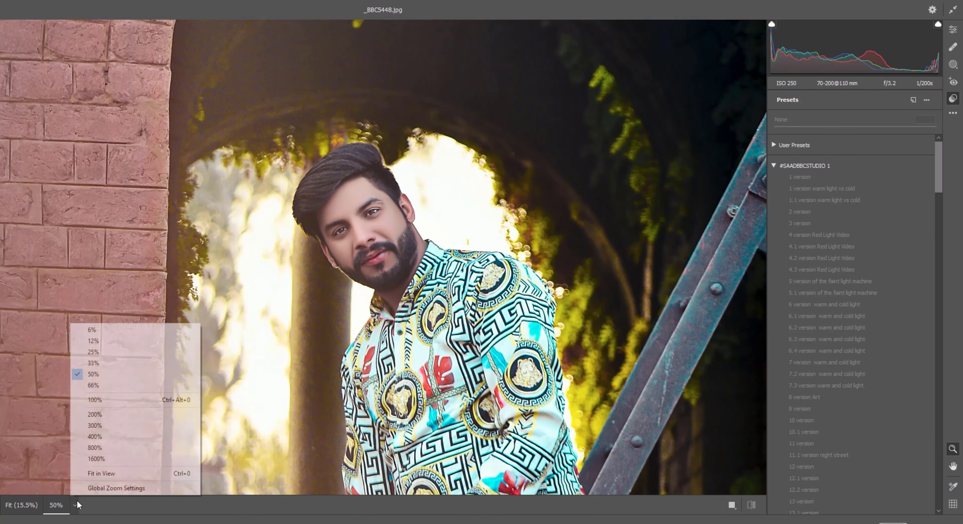
click(102, 363)
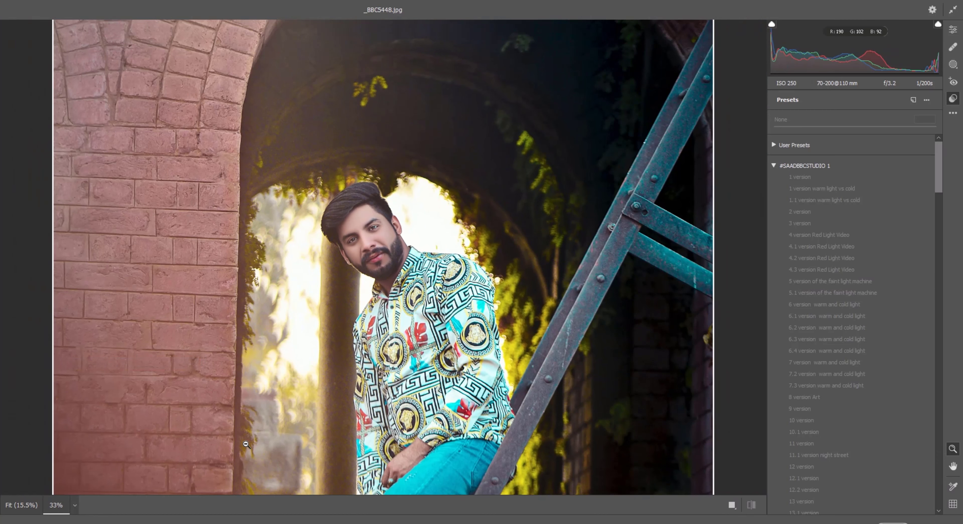
click(75, 504)
- Zoom to 25%, collapse #SAADBBCSTUDIO 1, and preview the #SAADBBCSTUDIO 2 close-up, overall plan and natural light presets
click(94, 352)
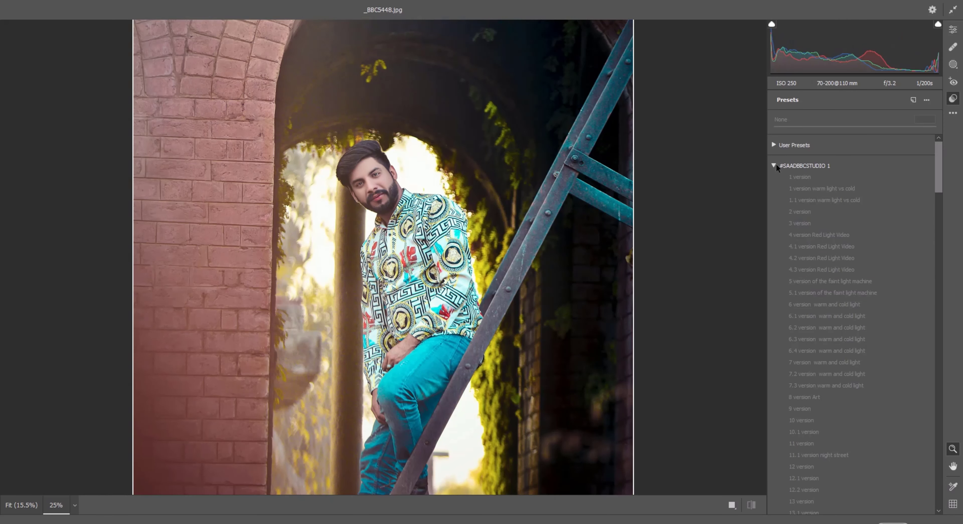
click(776, 163)
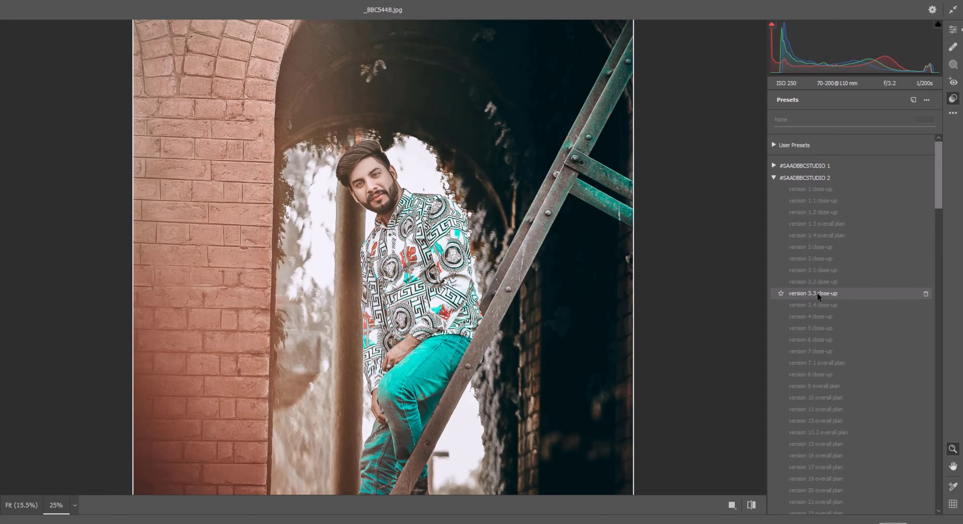
scroll(817, 292, down, 2)
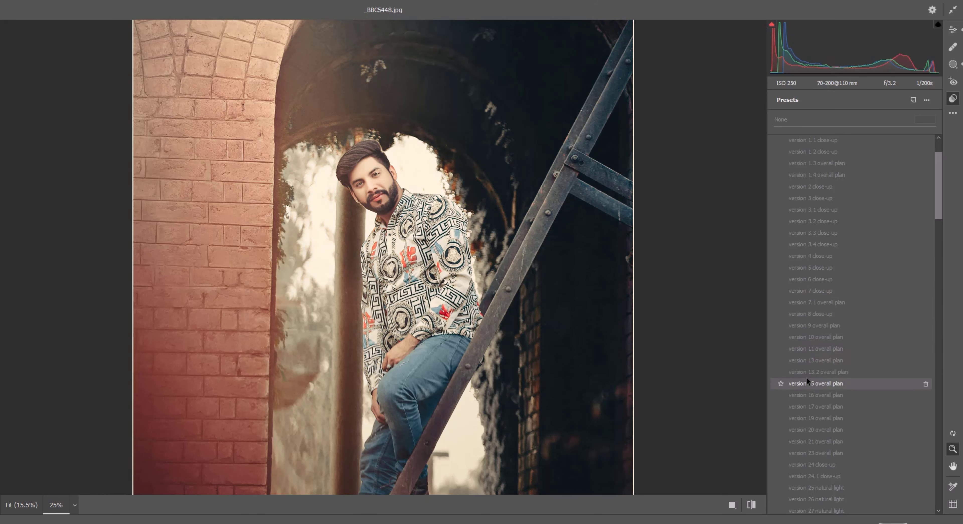
scroll(808, 377, down, 2)
scroll(814, 387, down, 2)
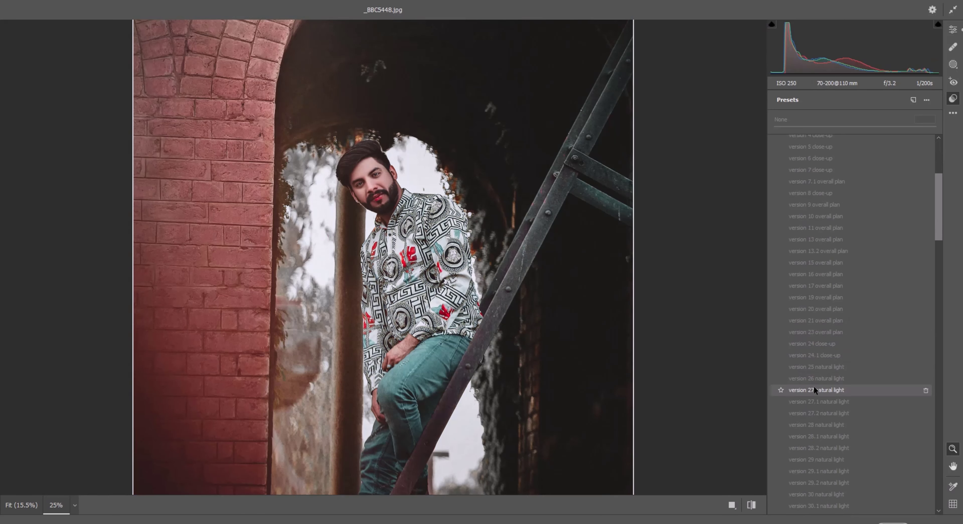
scroll(814, 387, down, 2)
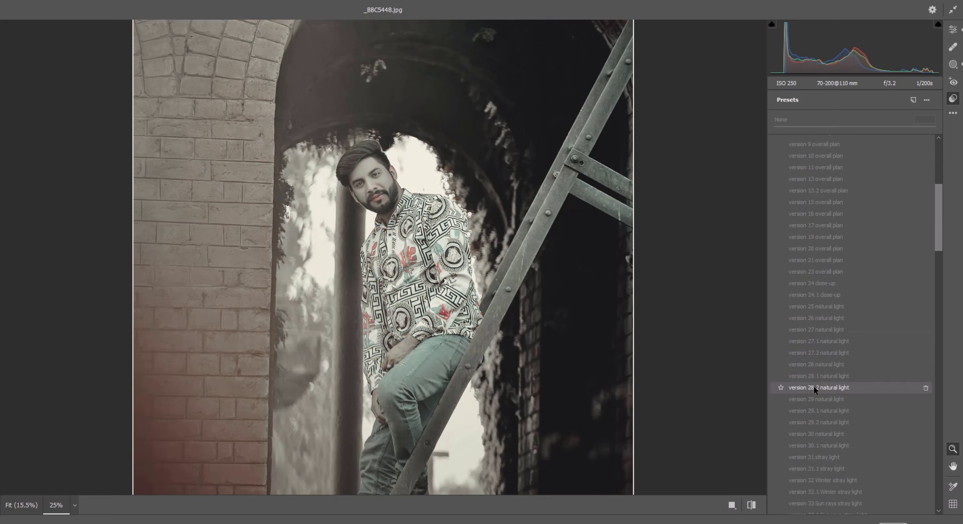
scroll(814, 389, down, 2)
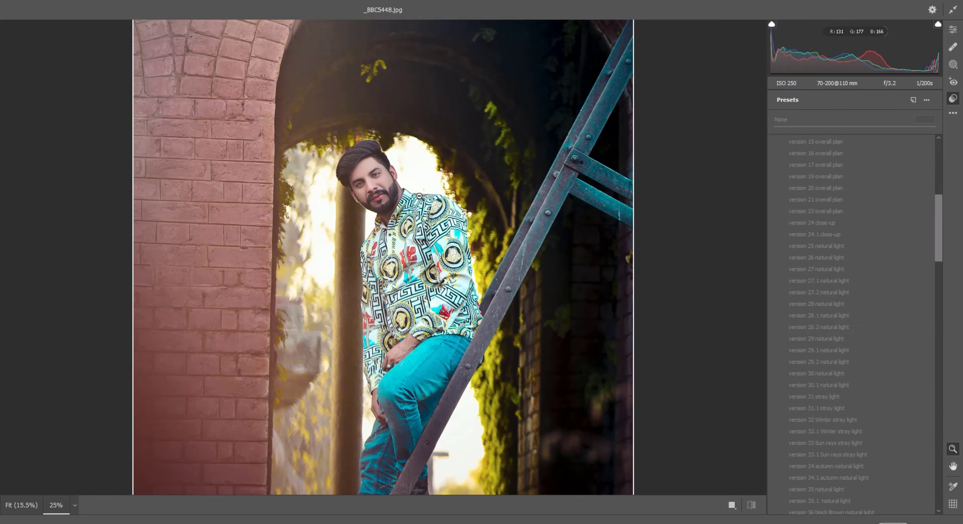
- Fit the whole portrait in view and preview #SAADBBCSTUDIO 2 versions 31 to 40
right_click(422, 128)
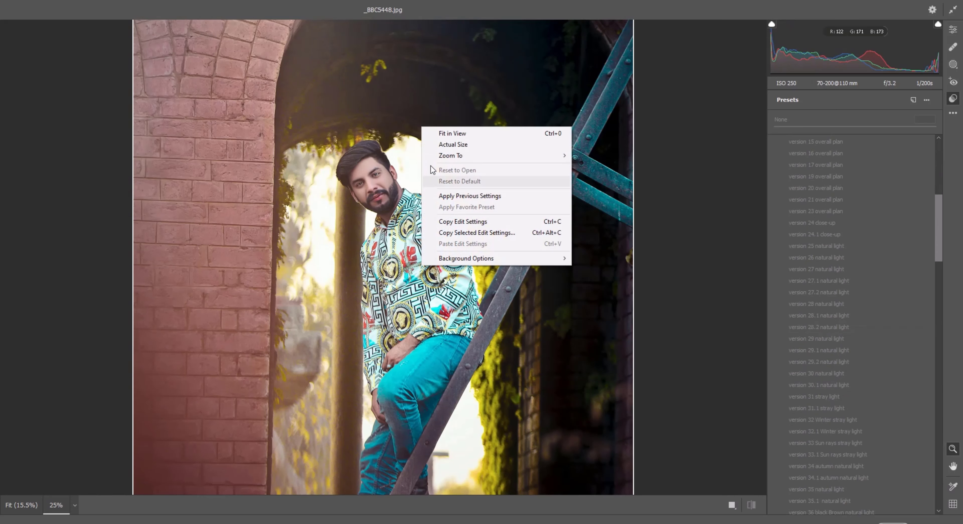
click(452, 134)
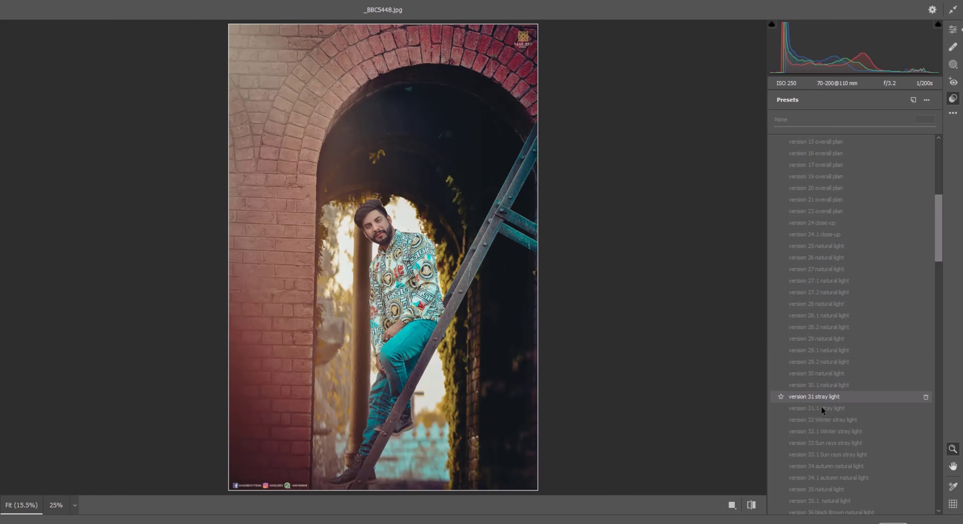
scroll(821, 407, down, 3)
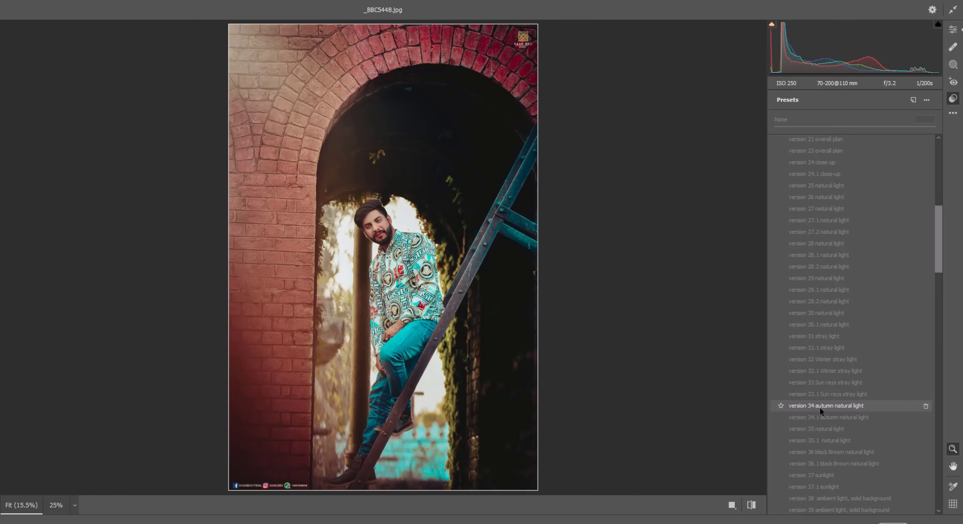
scroll(820, 407, down, 3)
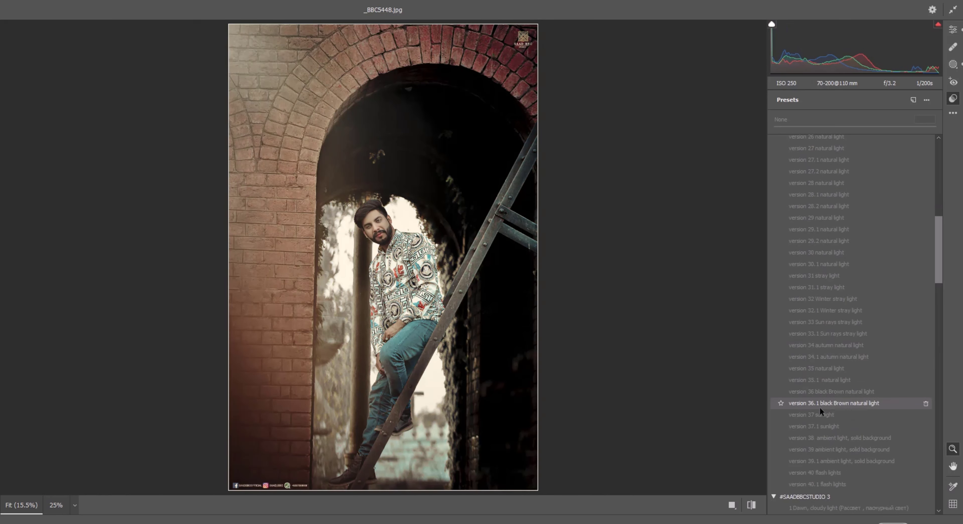
scroll(817, 416, down, 3)
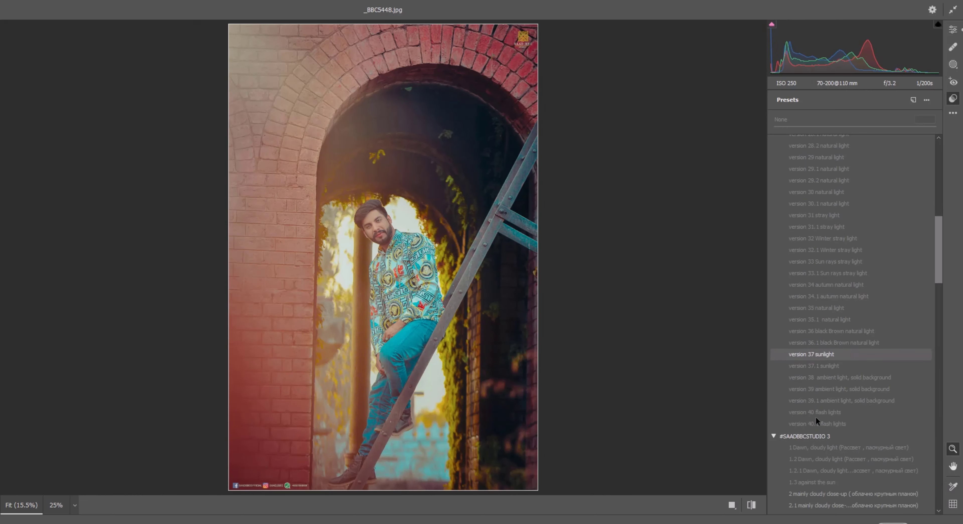
scroll(815, 416, down, 3)
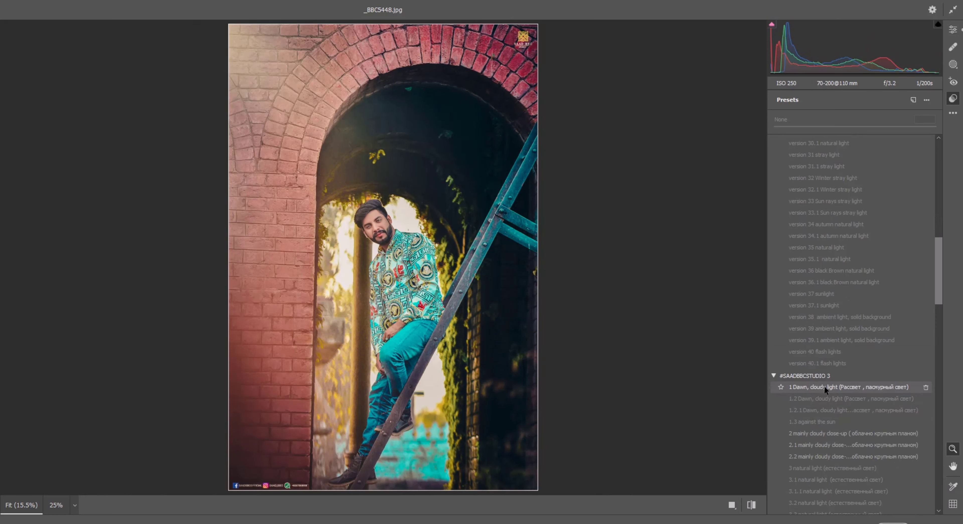
- Preview the #SAADBBCSTUDIO 3 presets from 1 Dawn, cloudy light through 39.1 sunlight the mountains
scroll(819, 402, down, 3)
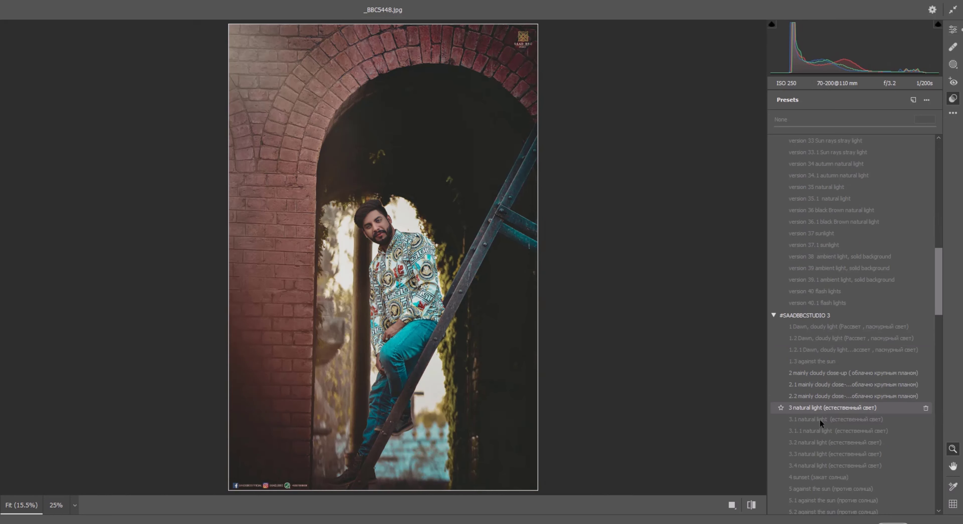
scroll(820, 420, down, 3)
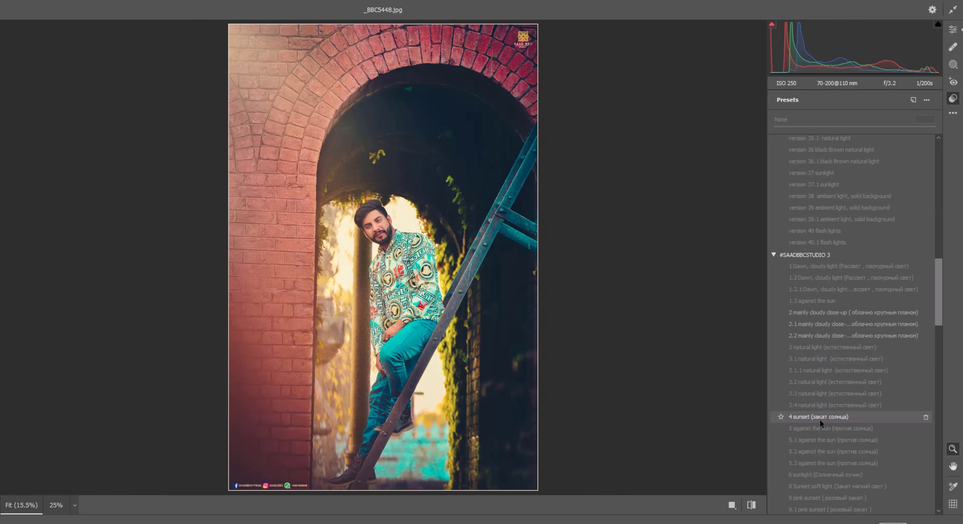
scroll(817, 429, down, 3)
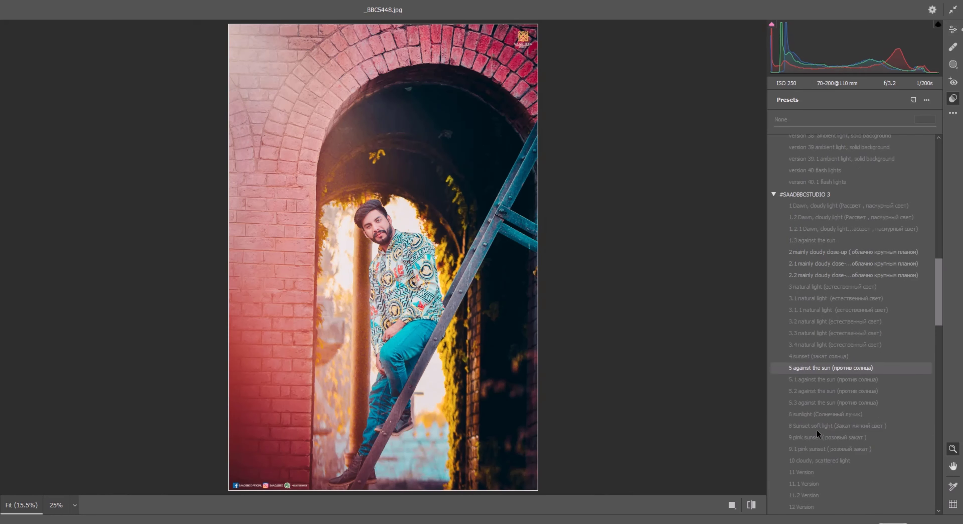
scroll(817, 430, down, 3)
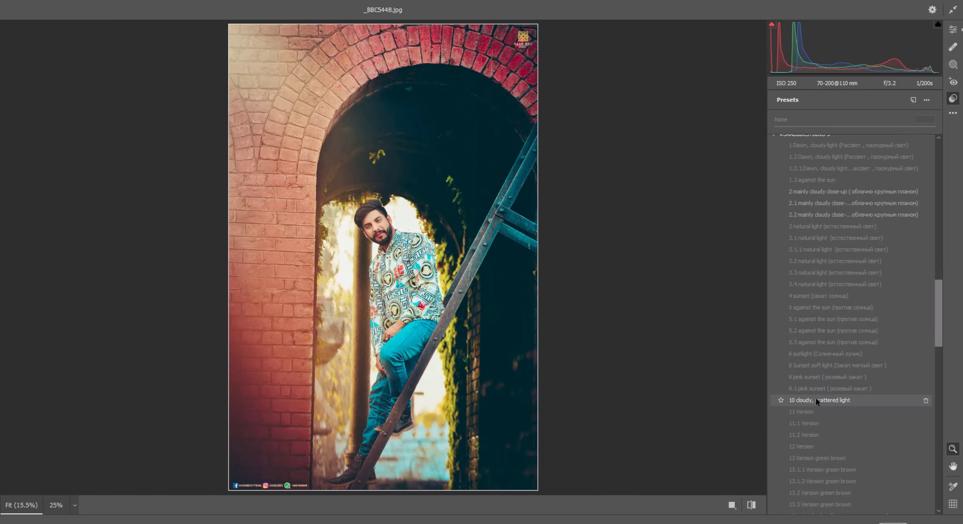
scroll(845, 401, down, 5)
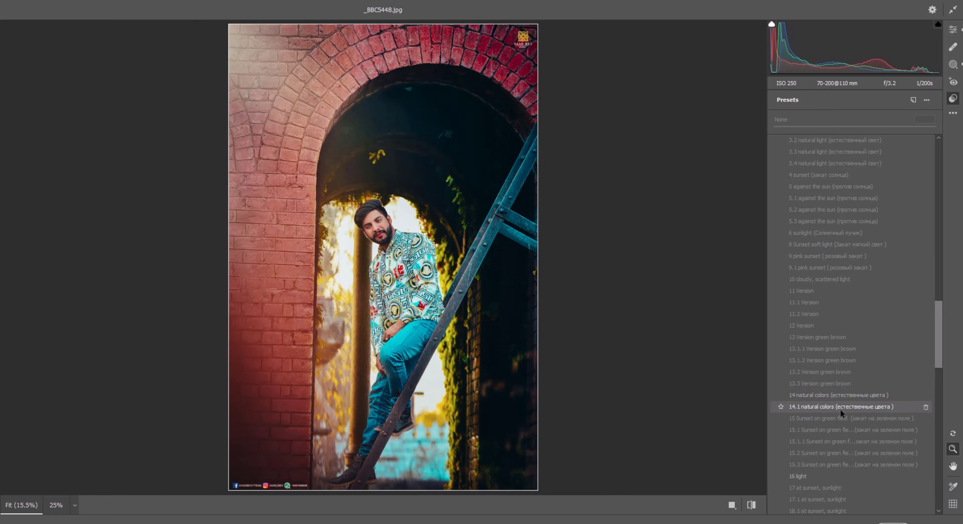
scroll(840, 408, down, 3)
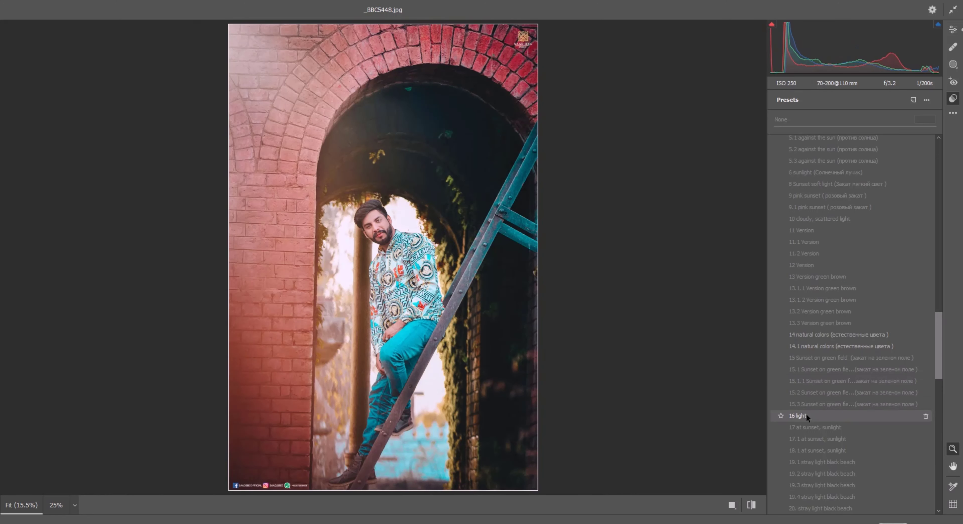
scroll(806, 413, down, 3)
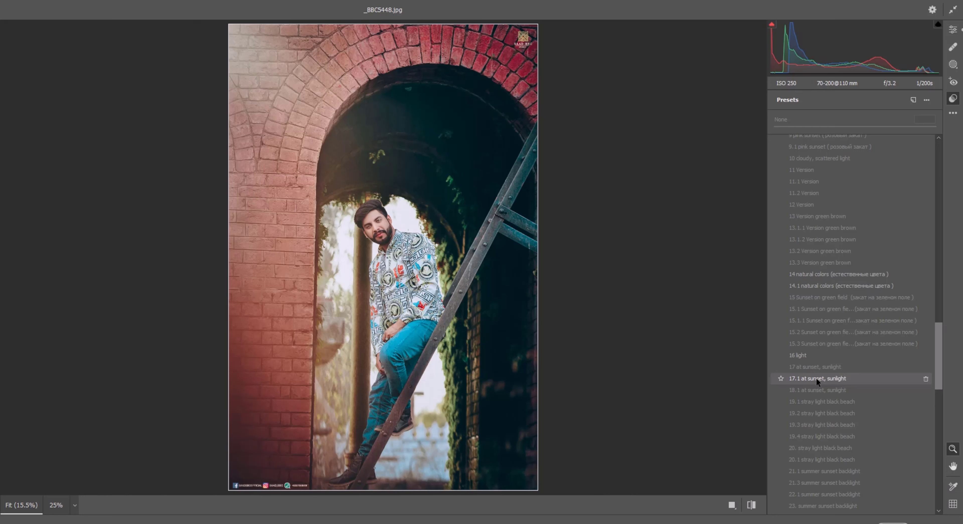
scroll(817, 381, down, 3)
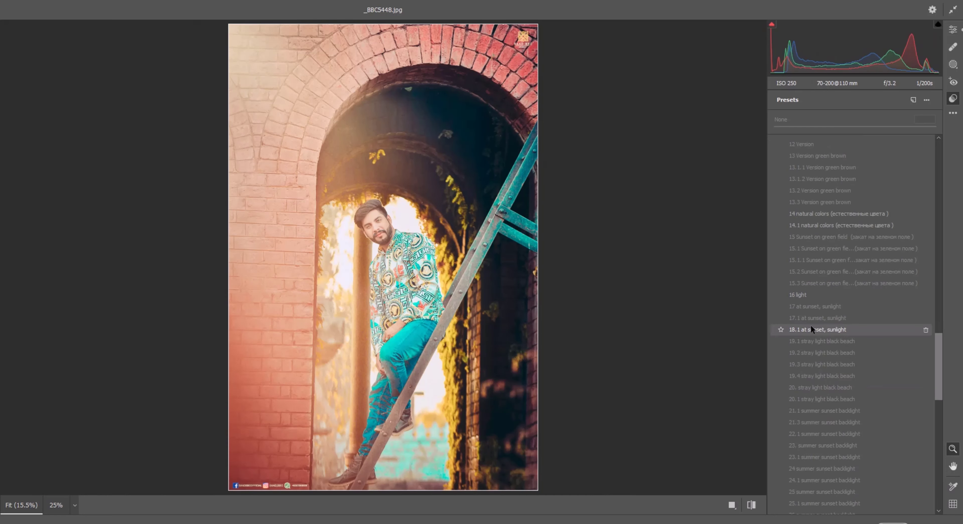
scroll(813, 323, down, 5)
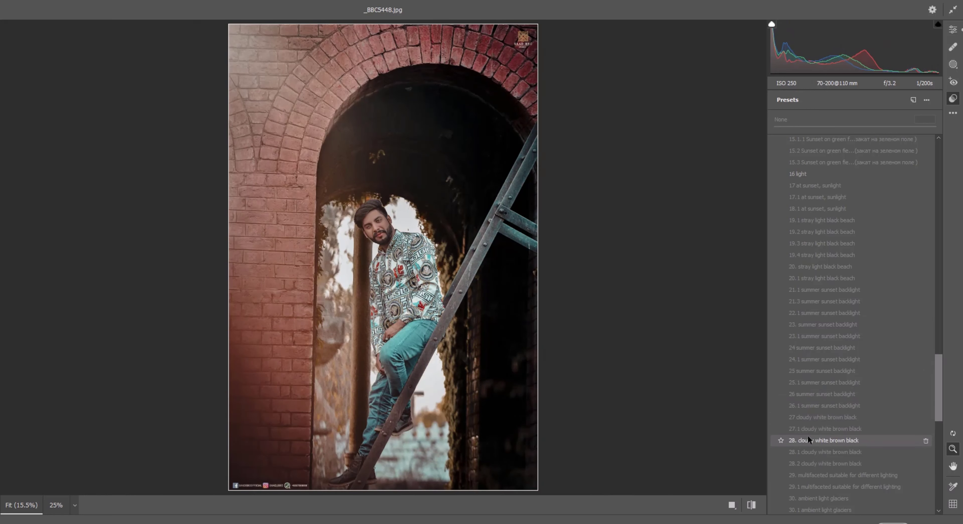
scroll(807, 435, down, 3)
scroll(806, 435, down, 3)
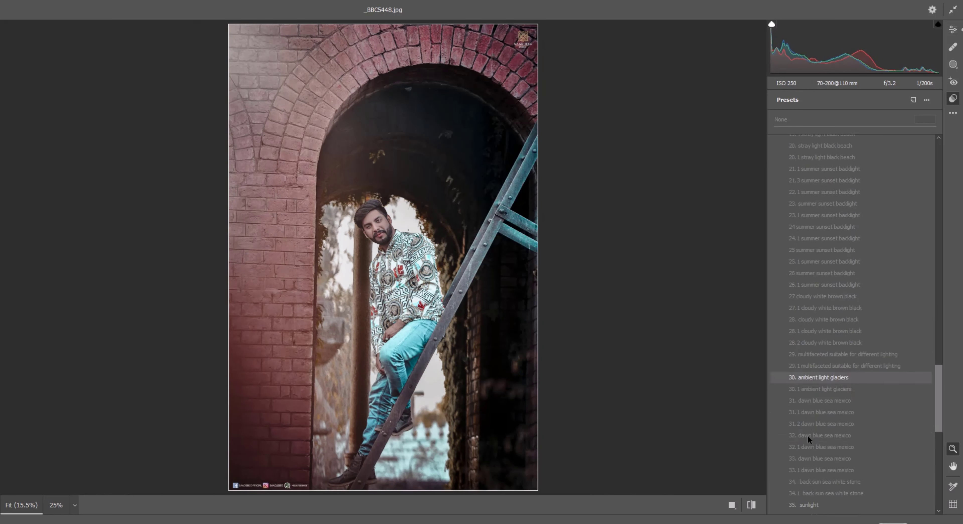
scroll(806, 435, down, 3)
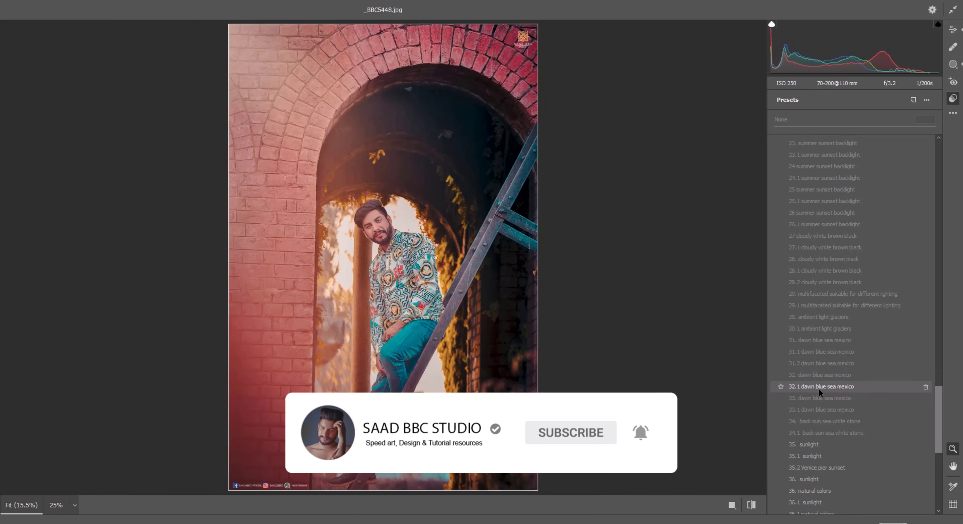
scroll(818, 389, down, 3)
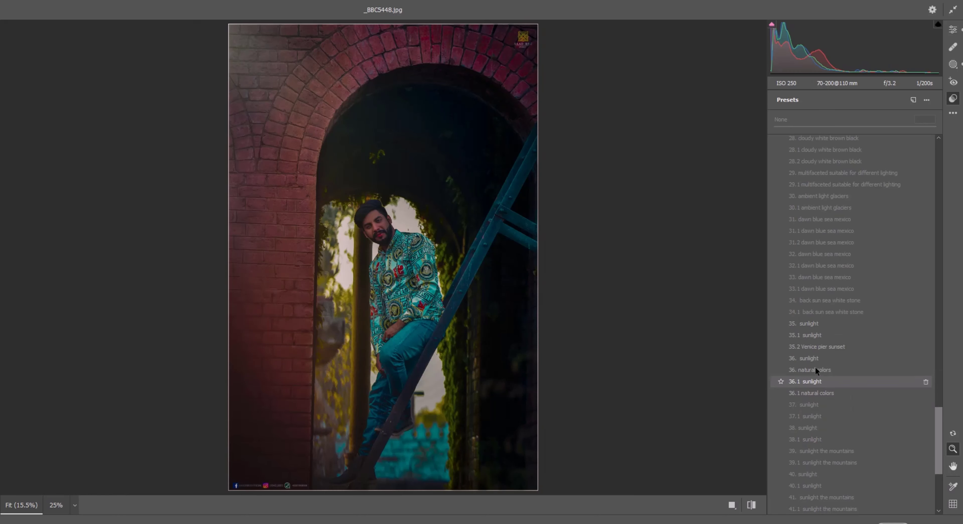
scroll(815, 366, down, 3)
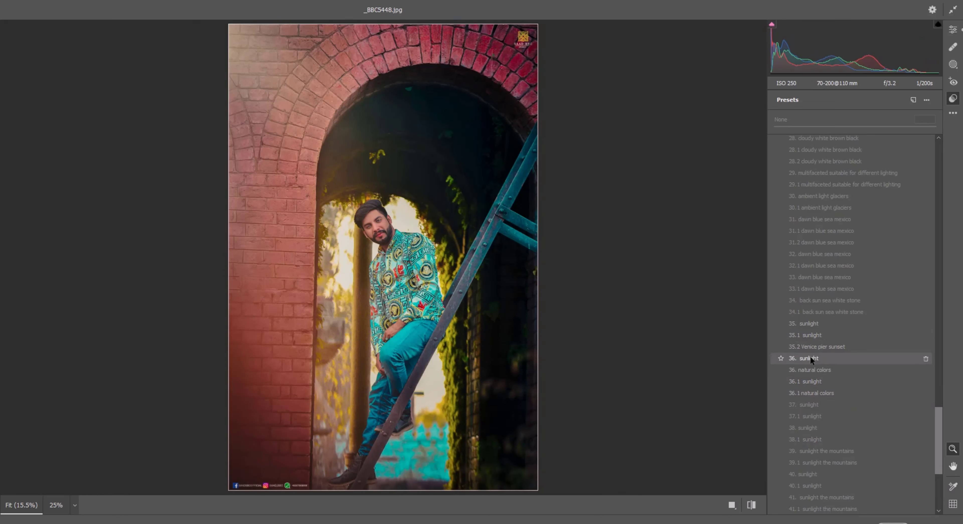
scroll(810, 356, down, 3)
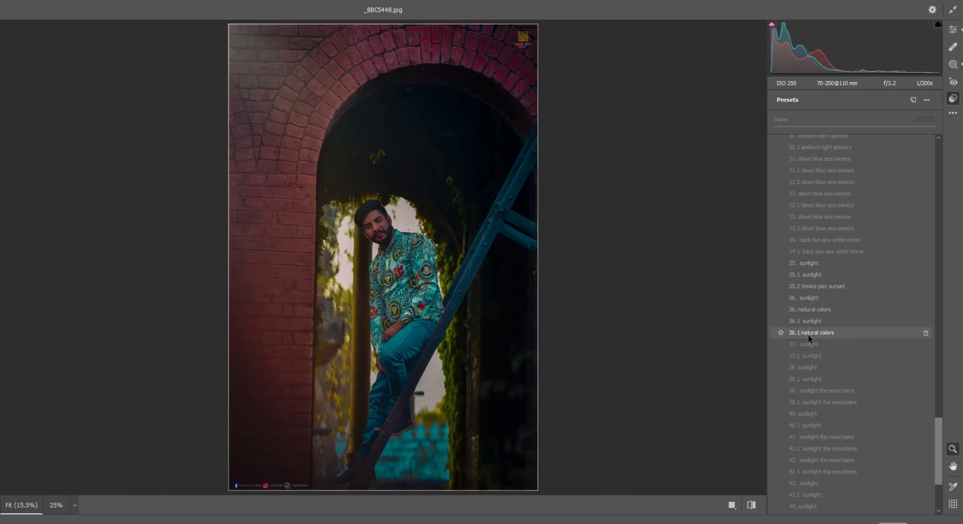
scroll(808, 338, down, 3)
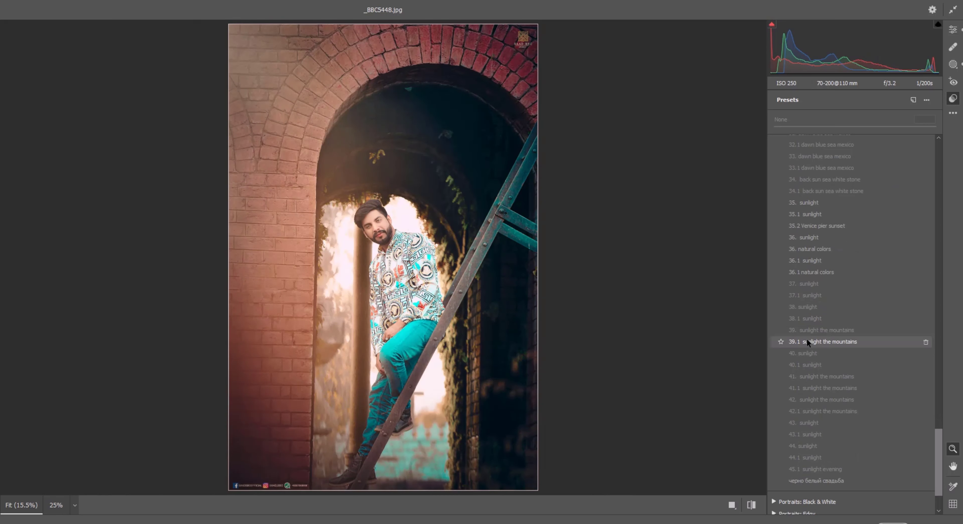
- Reach the end of the presets and close Camera Raw with OK, keeping the warm edit
scroll(801, 354, down, 3)
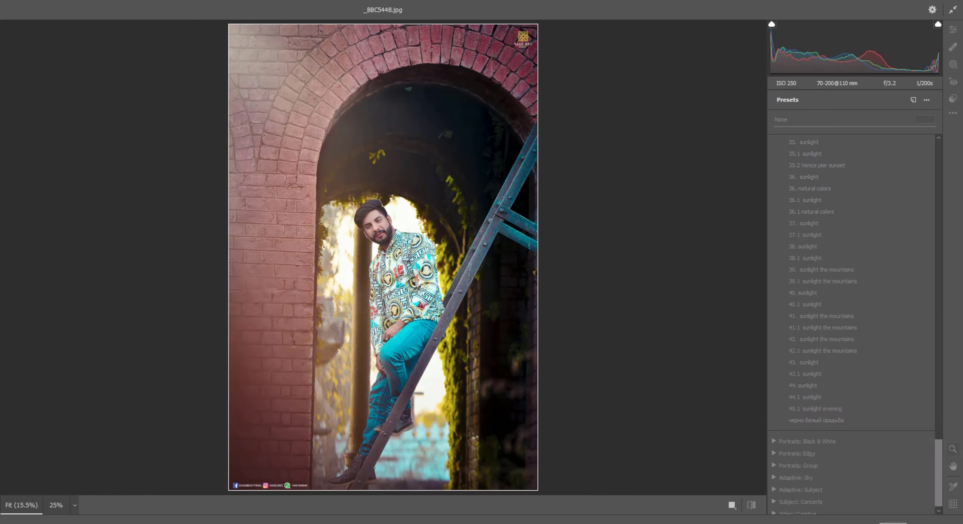
click(933, 523)
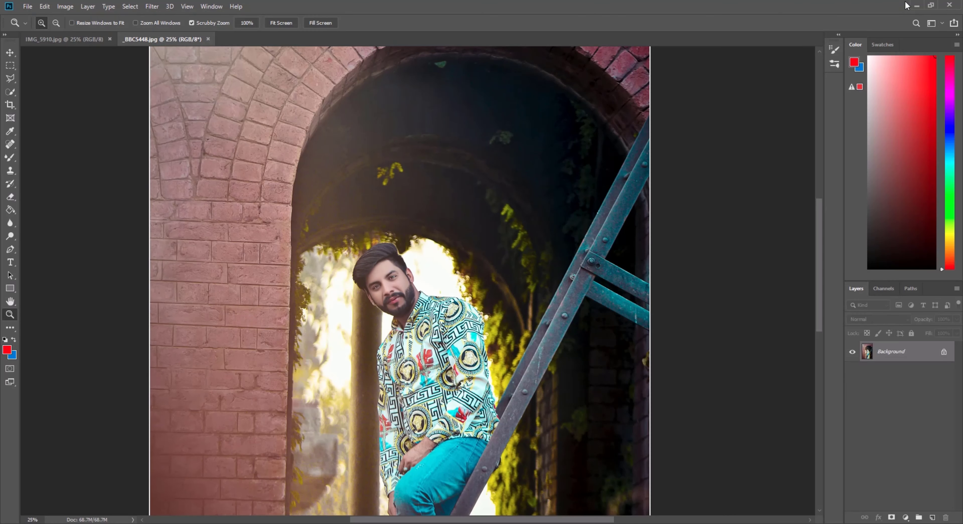
- Minimize Photoshop to show the Windows desktop
click(916, 6)
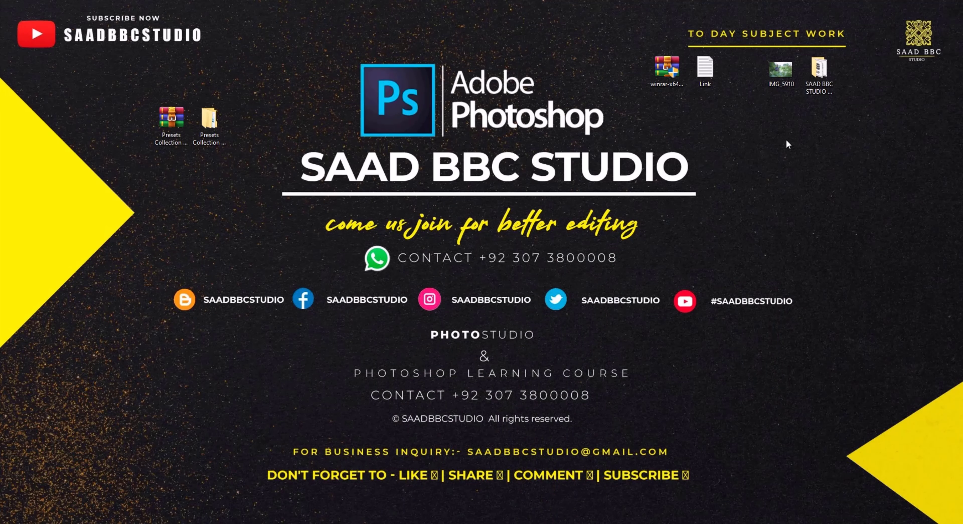